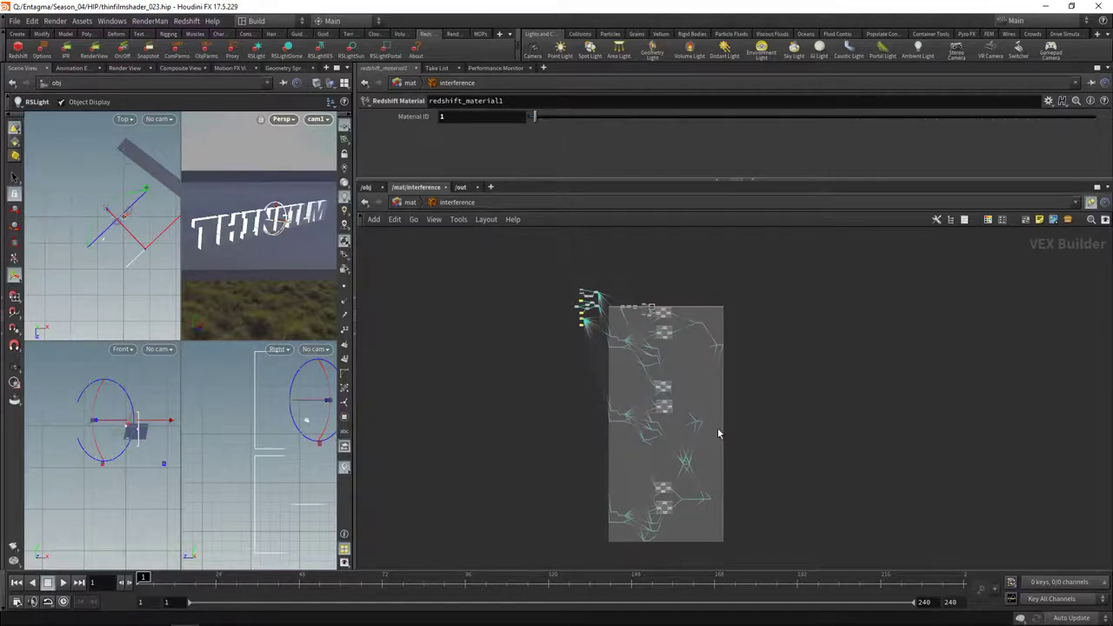
Step: Zoom in and frame every node of the /mat/interference shader network
scroll(600, 309, up, 10)
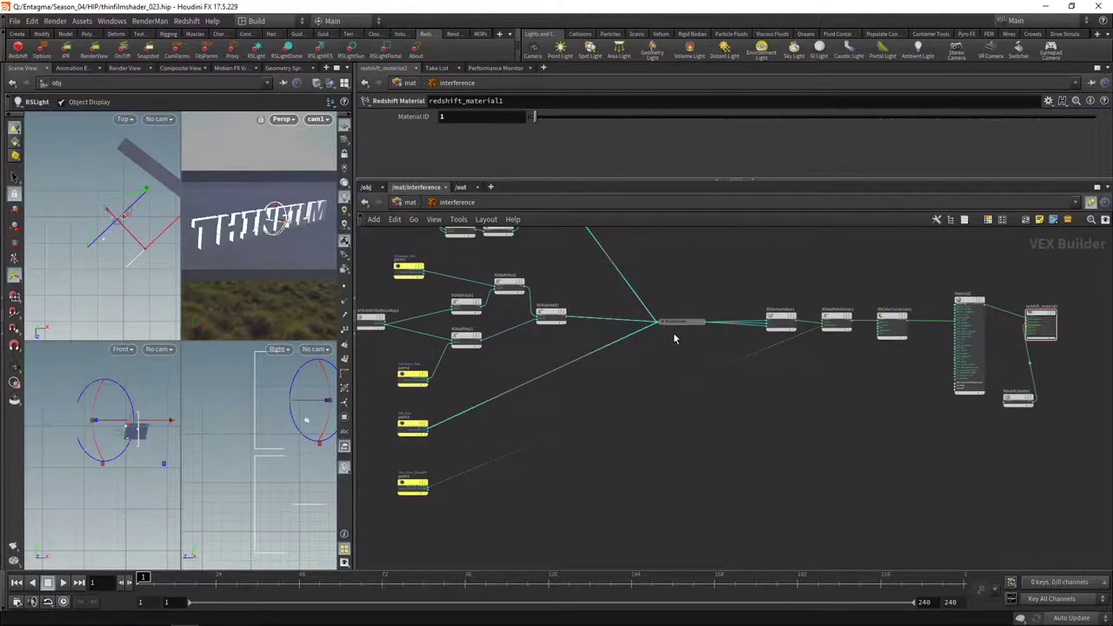
key(h)
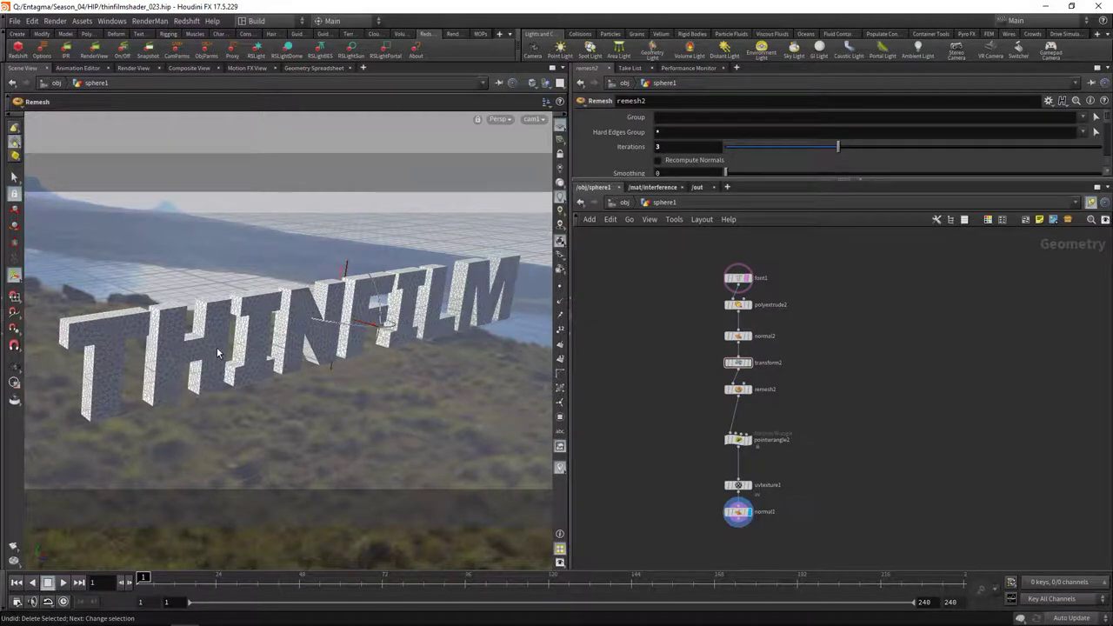
Step: Select pointwrangle2 in sphere1 and enlarge the parameter pane to reveal its VEX code
drag(688, 423, 776, 465)
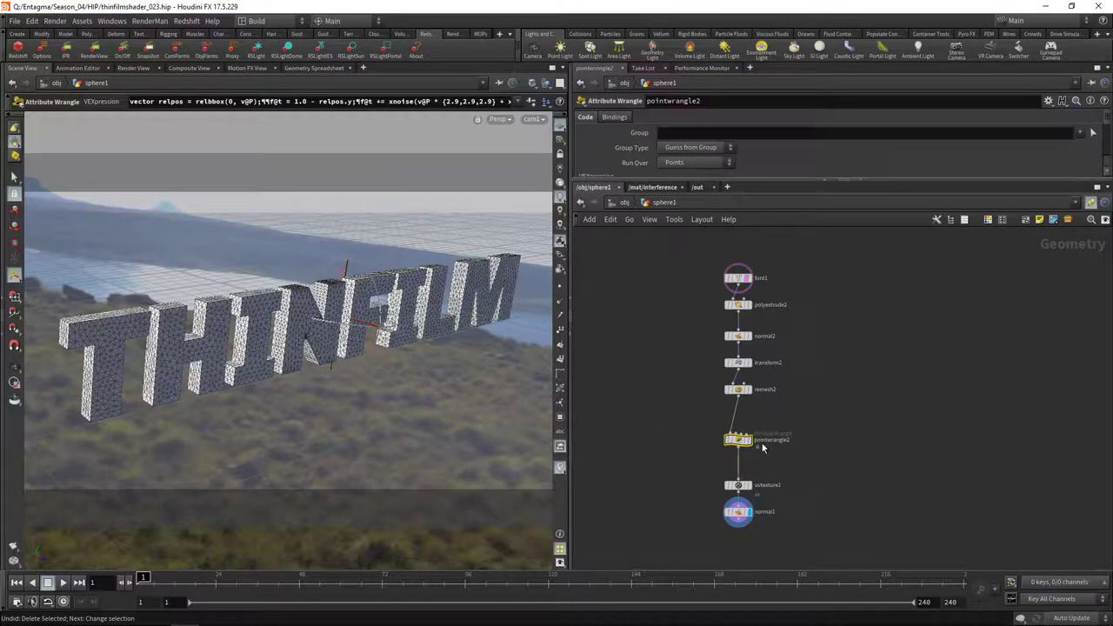
drag(701, 182, 701, 280)
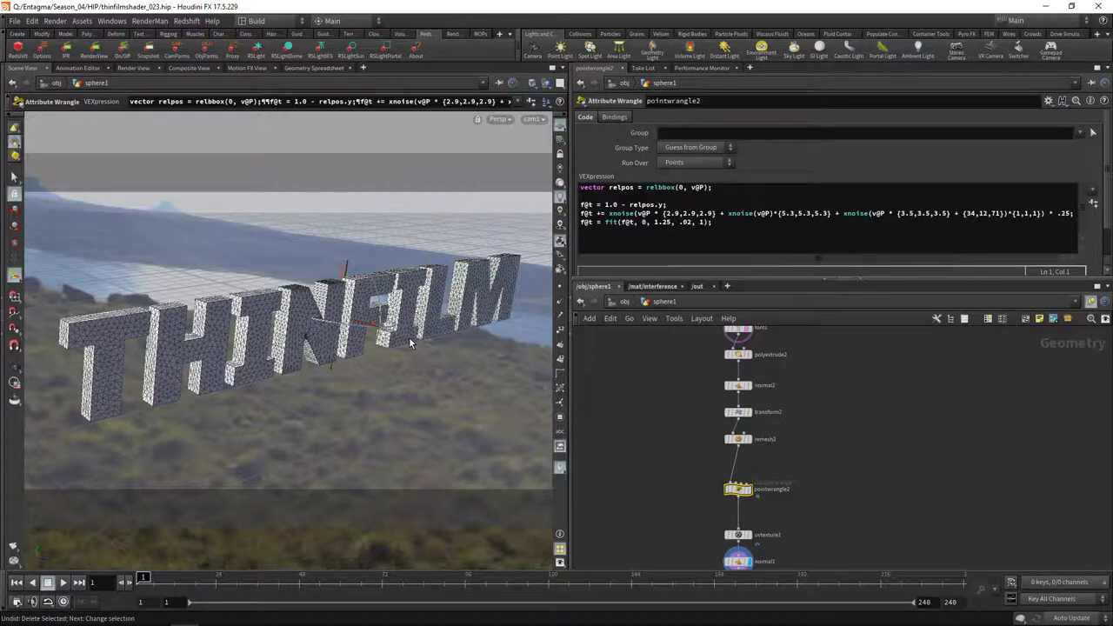
Step: Highlight and read the opening lines of pointwrangle2's thickness VEX code
drag(581, 187, 667, 205)
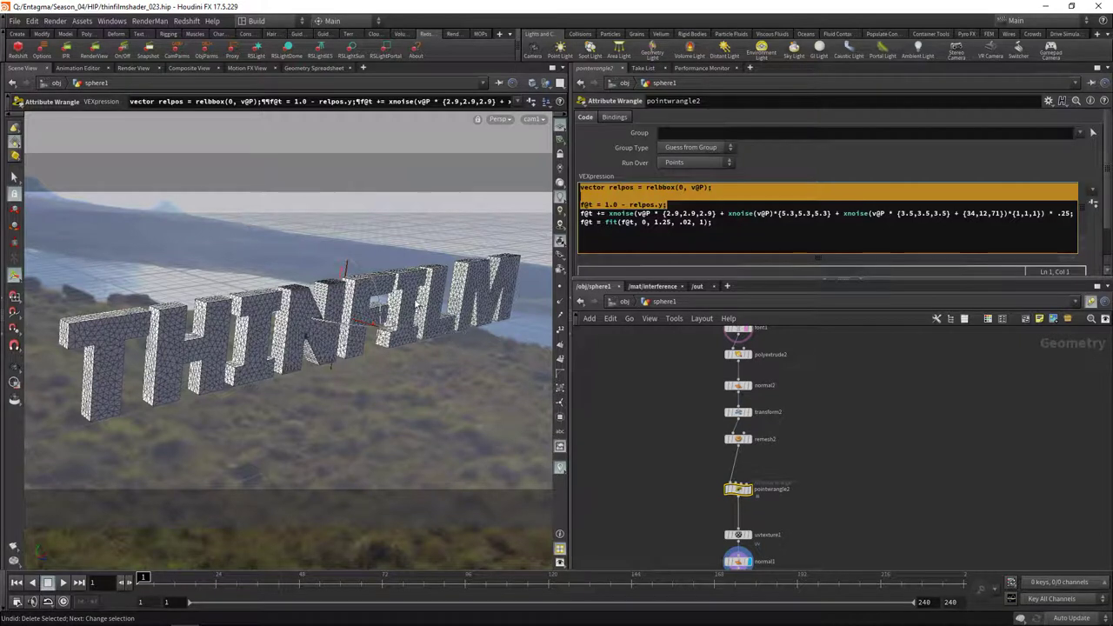
click(623, 213)
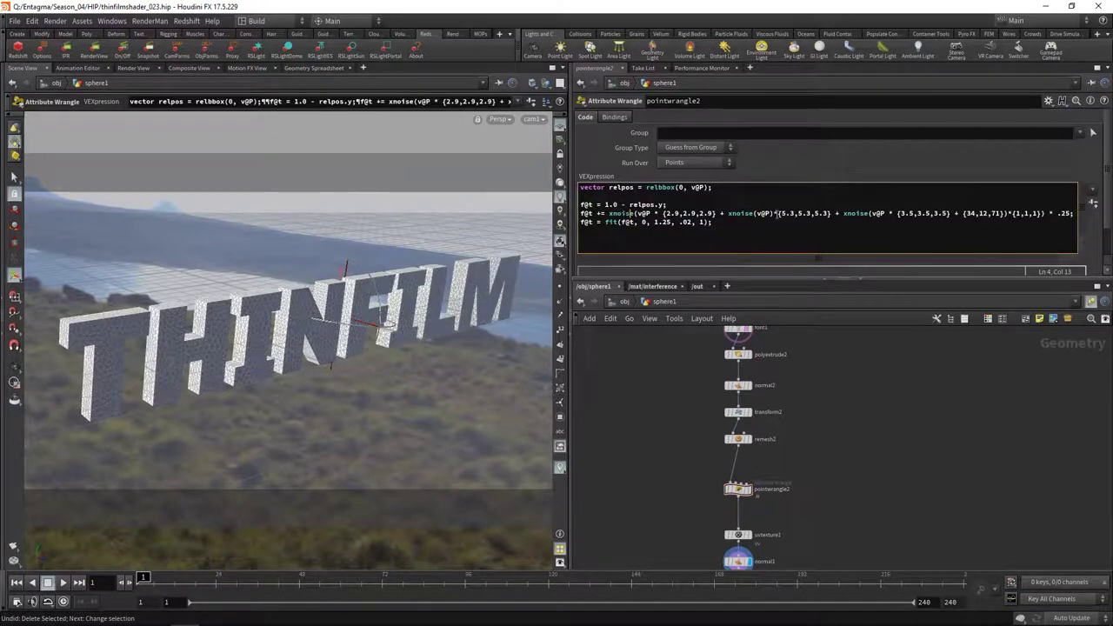
mouse_move(752, 214)
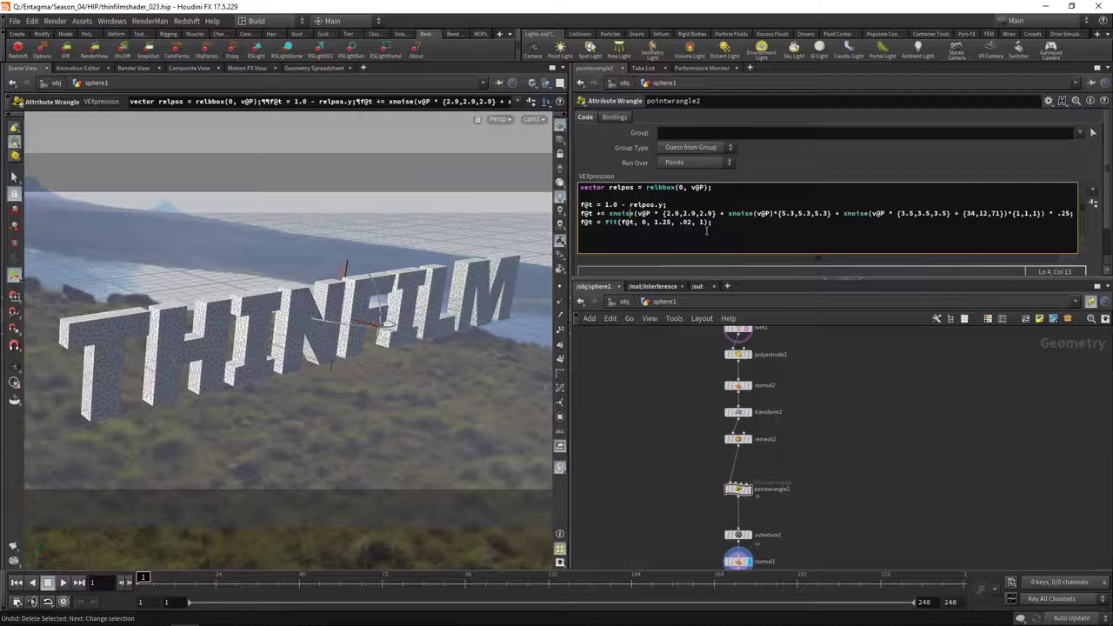
Step: Inspect uvtexture1's orthographic Y-axis projection and normal1's 60 cusp-angle vertex normals
middle_drag(700, 512, 691, 467)
click(735, 488)
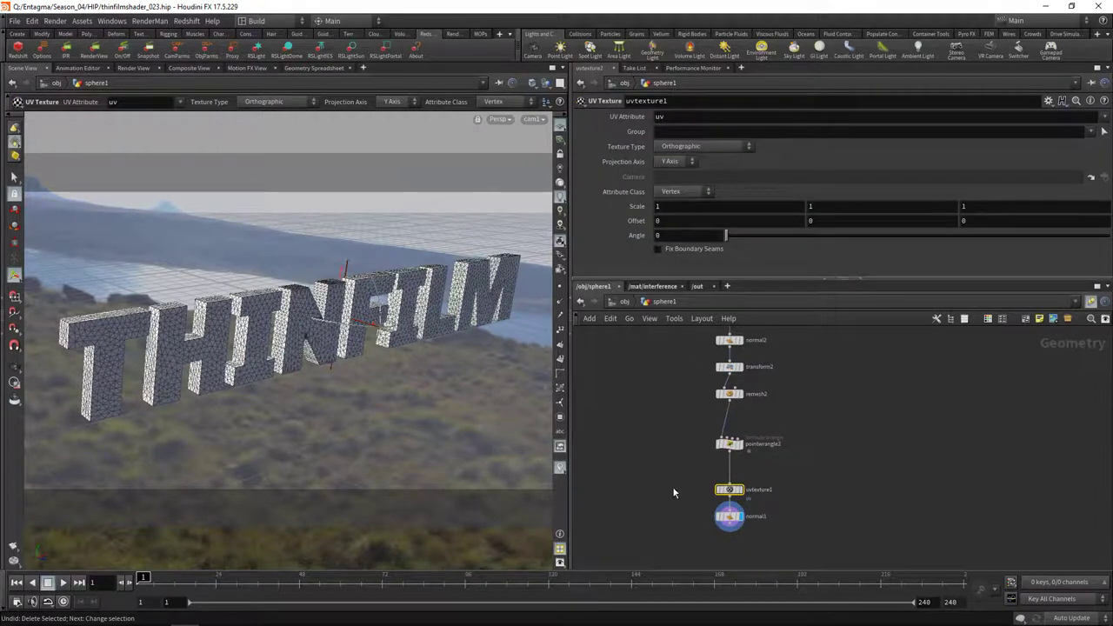
drag(670, 520, 739, 474)
drag(682, 526, 775, 516)
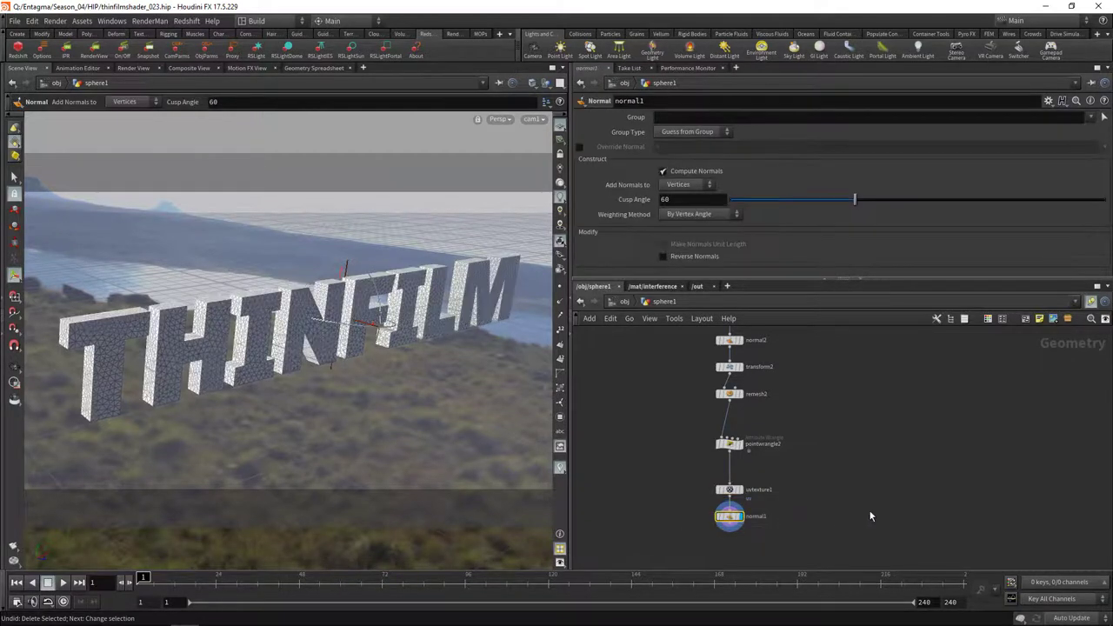
Step: Return to the object level, switch to the interference network and select all its nodes
key(u)
key(ctrl+Tab)
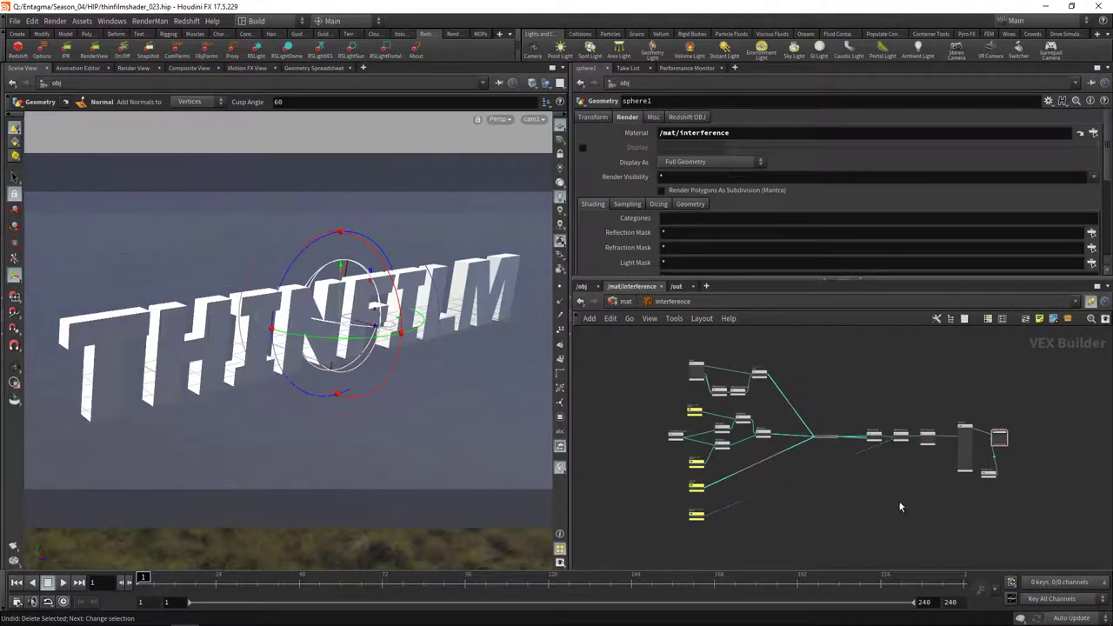
scroll(920, 504, up, 3)
drag(946, 331, 601, 546)
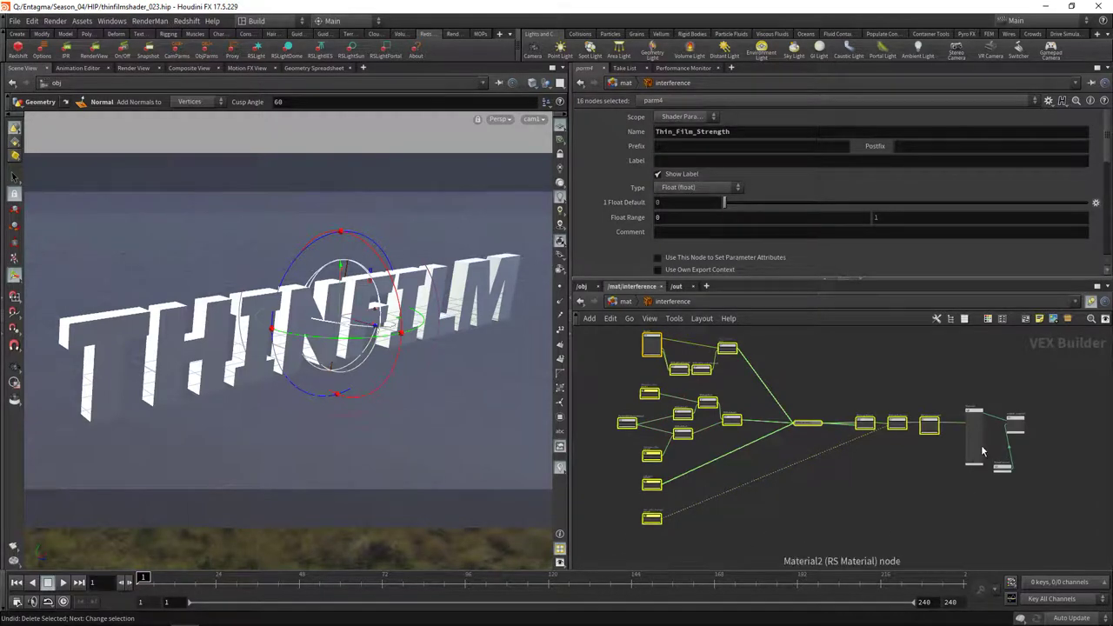
Step: Select Material2, move RoundCorners1 beneath it, then go up to /mat
scroll(981, 445, up, 5)
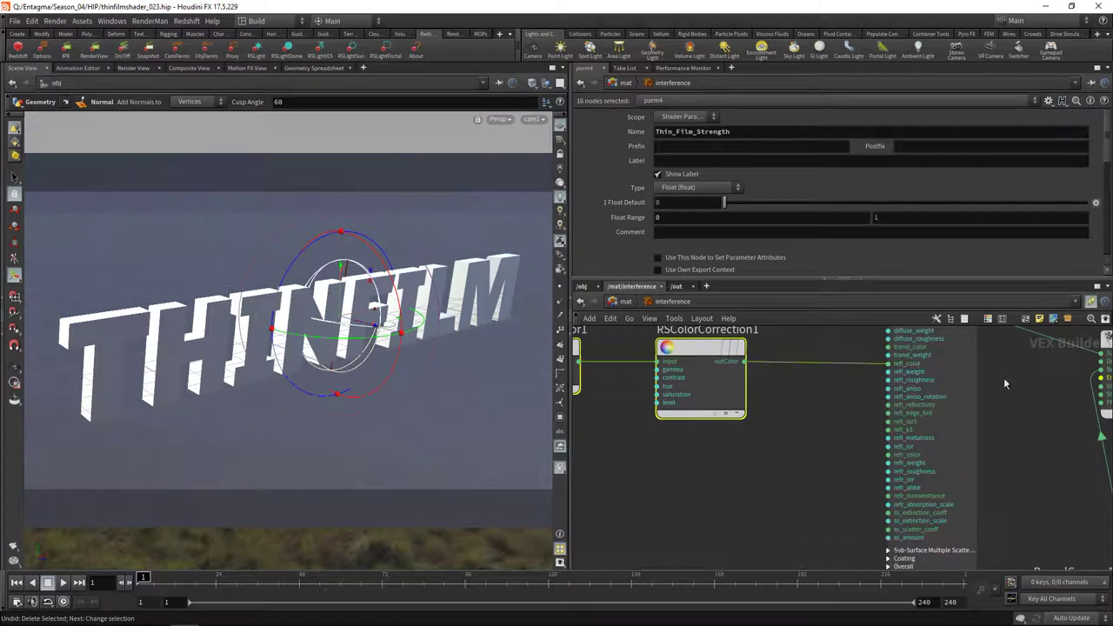
middle_drag(1004, 348, 1009, 490)
drag(1002, 397, 874, 472)
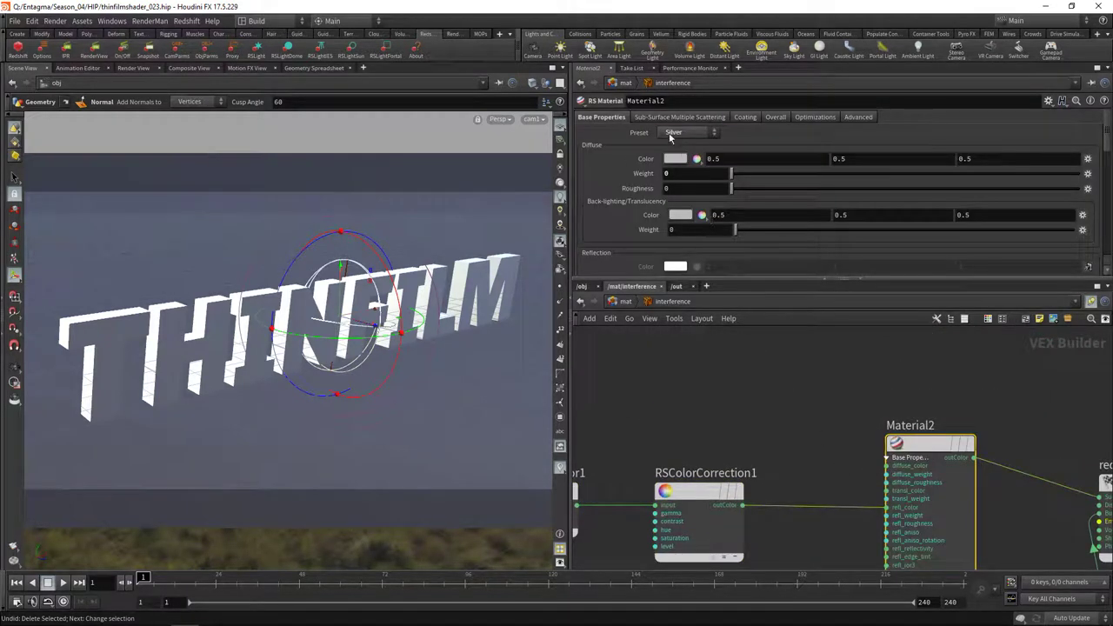
scroll(817, 402, down, 5)
drag(939, 480, 872, 518)
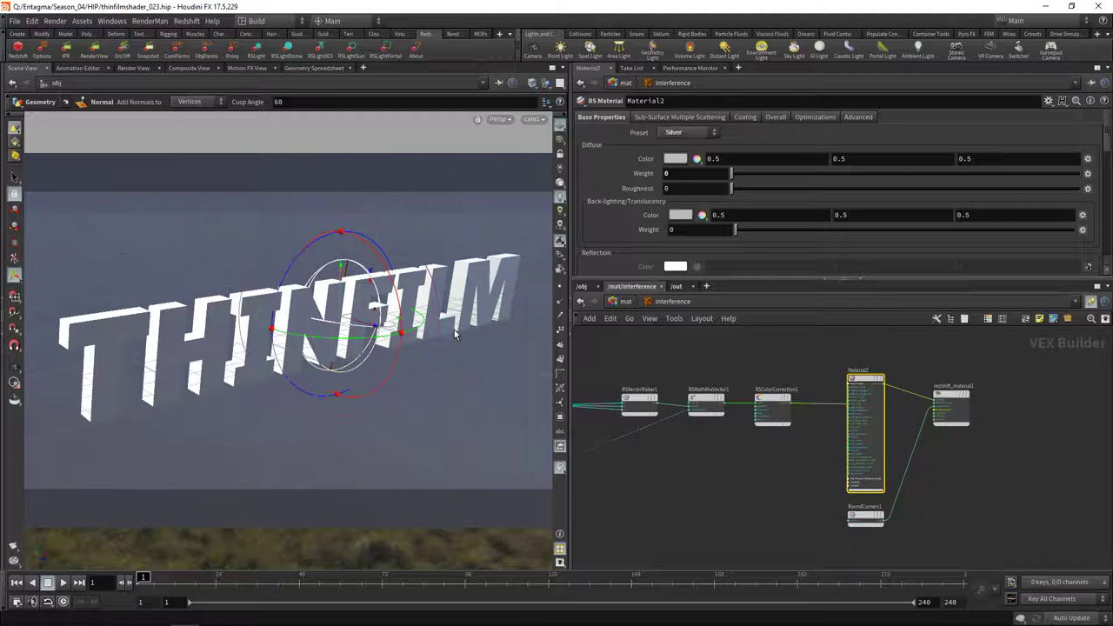
scroll(816, 467, down, 3)
key(u)
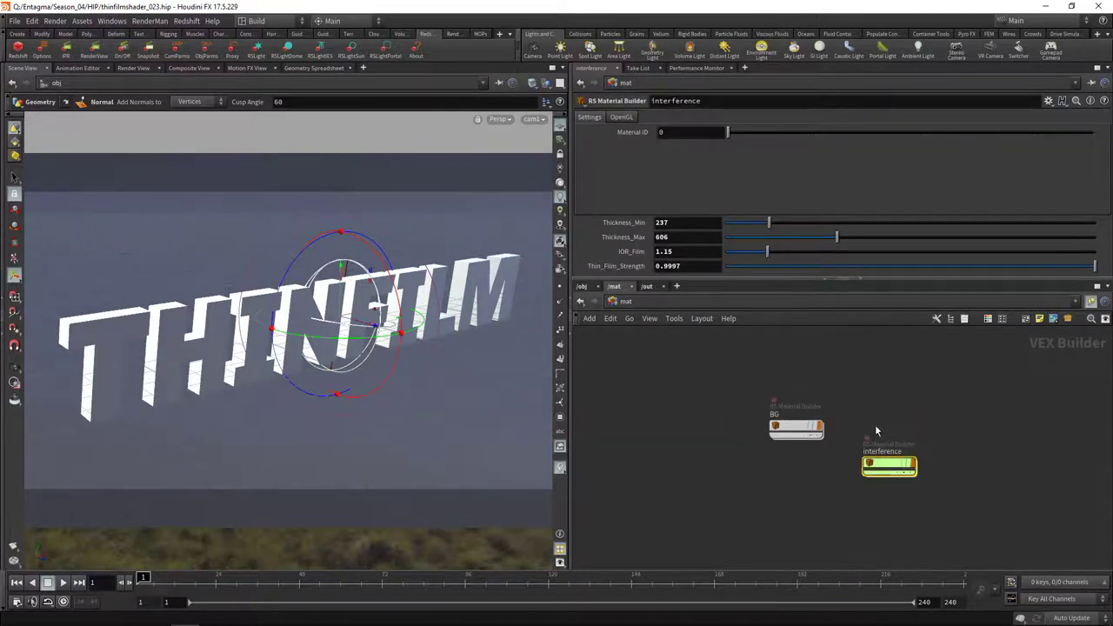
drag(789, 279, 789, 332)
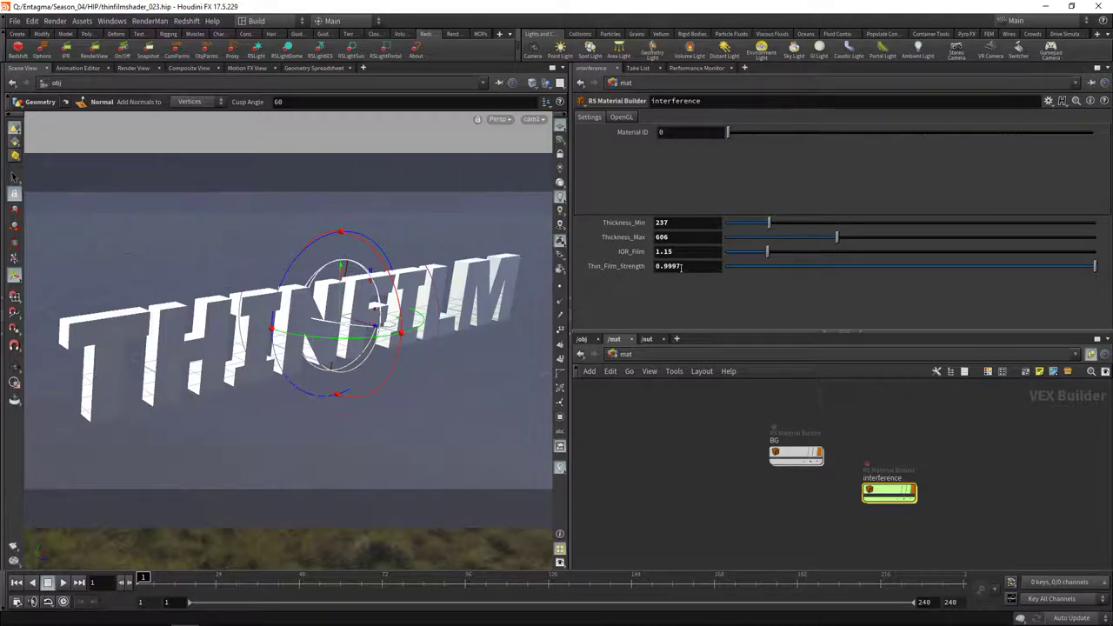
Step: Start a live Redshift render and set IOR_Film 1.9, Thickness_Max 1025, Thickness_Min 25
click(95, 50)
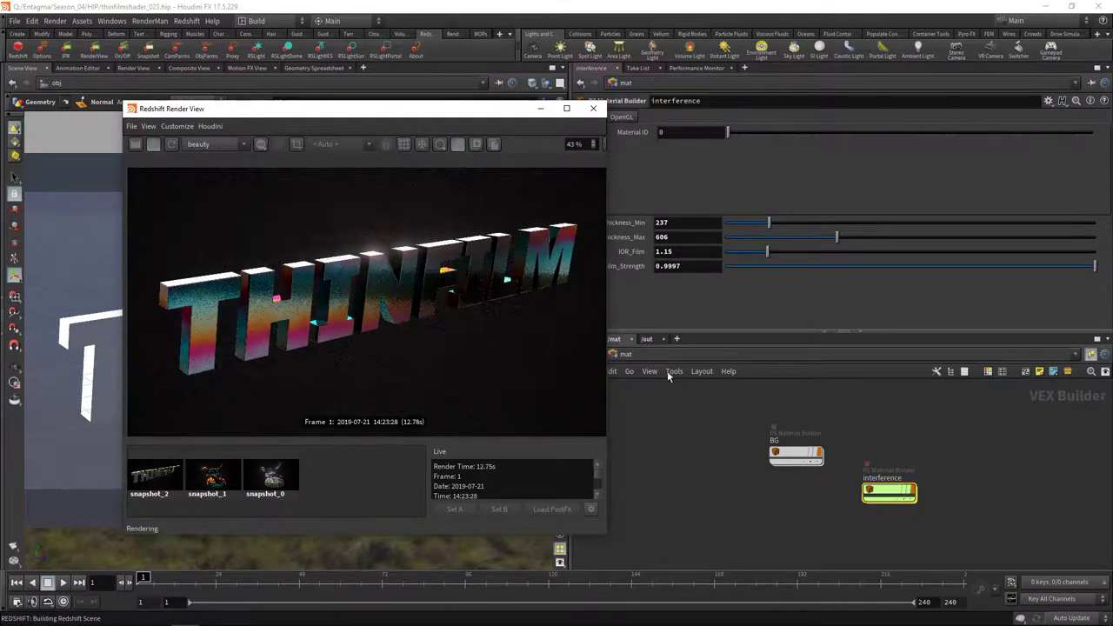
drag(485, 116, 407, 115)
click(777, 253)
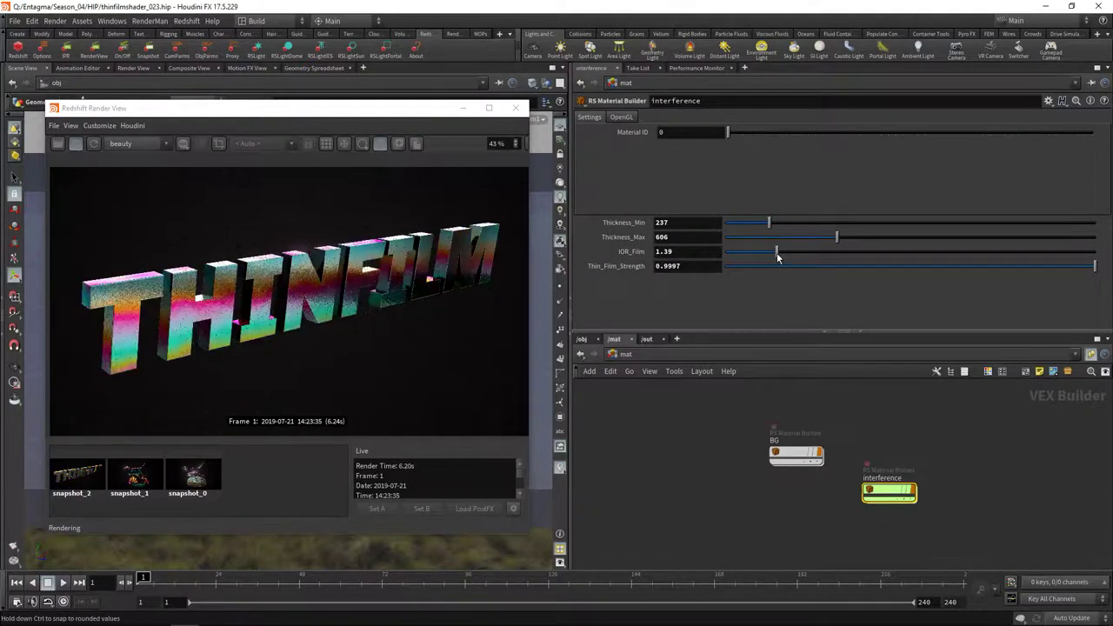
drag(777, 252, 785, 253)
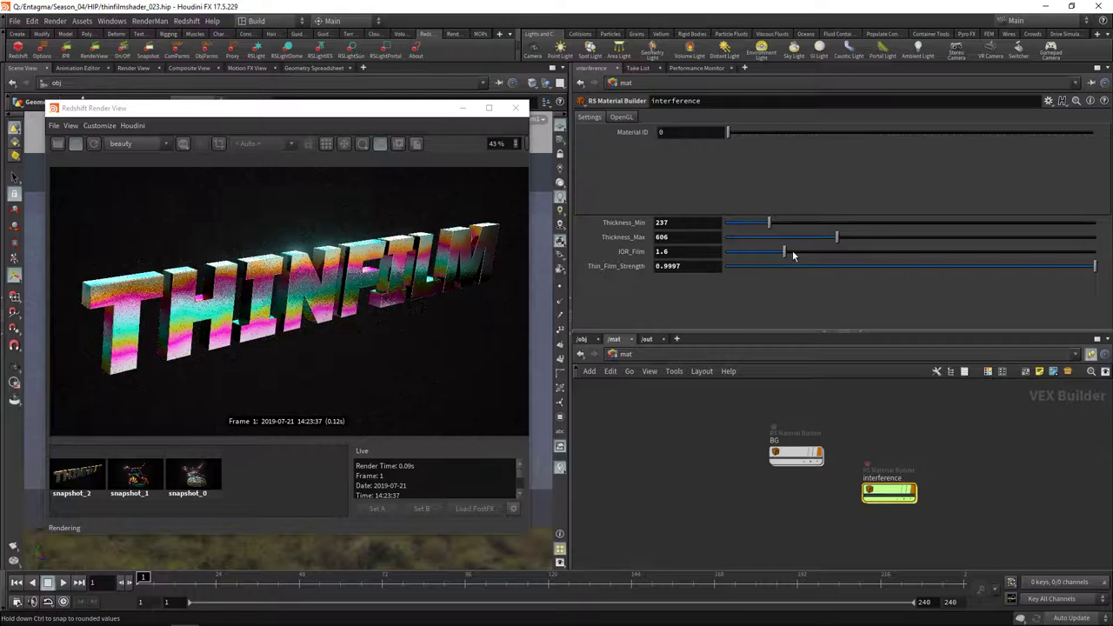
drag(792, 250, 918, 240)
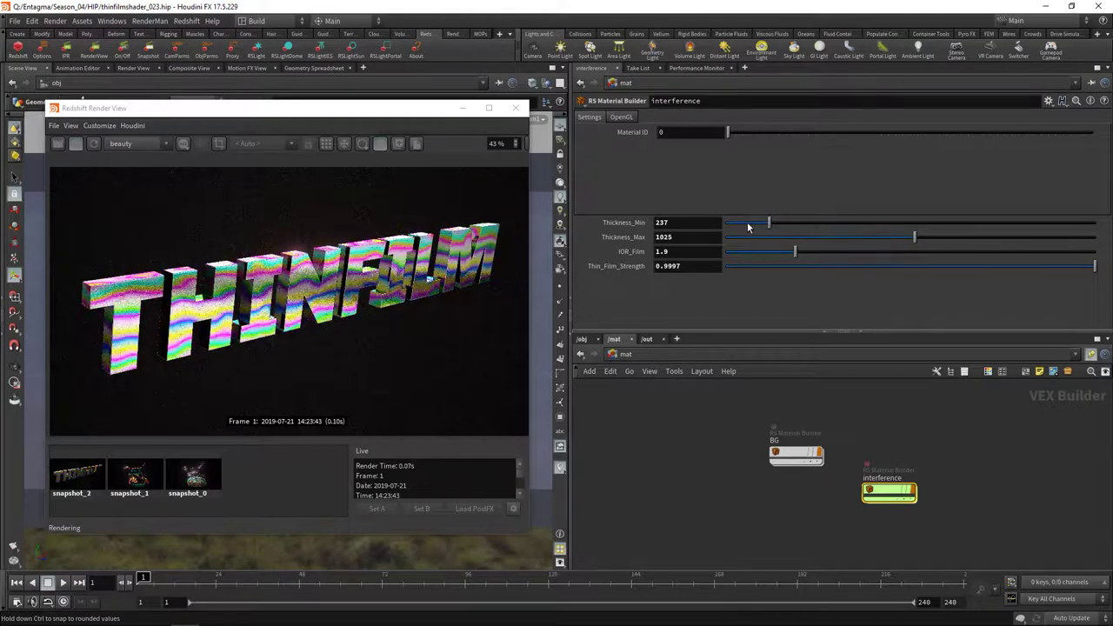
drag(748, 227, 730, 225)
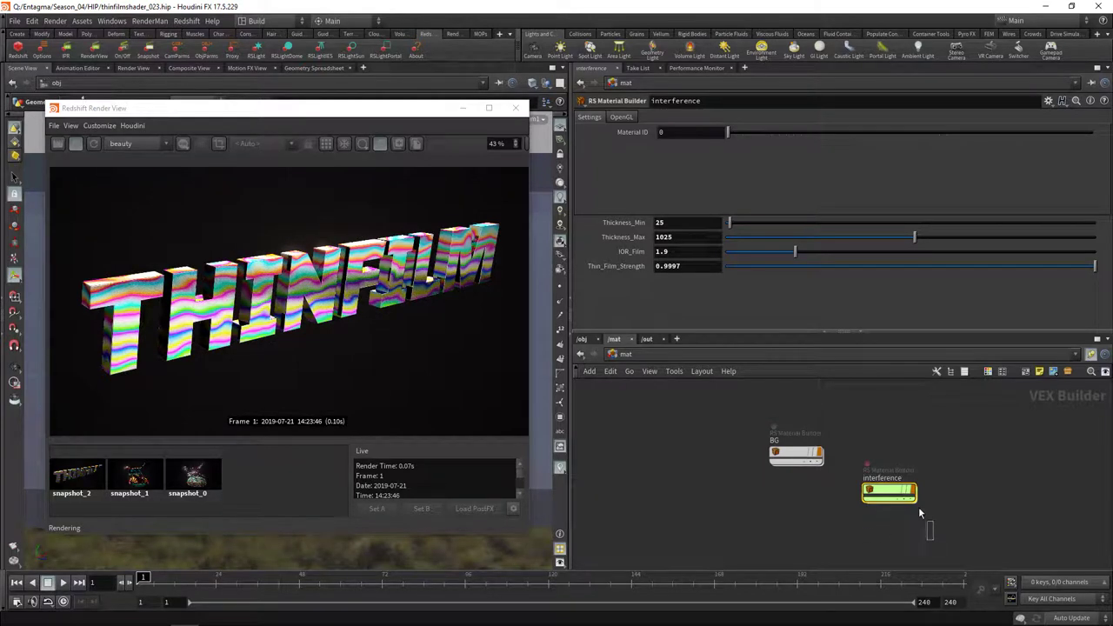
Step: Dive into the interference network and inspect Material2 and the Thickness_Min/Max parameter nodes
double_click(889, 492)
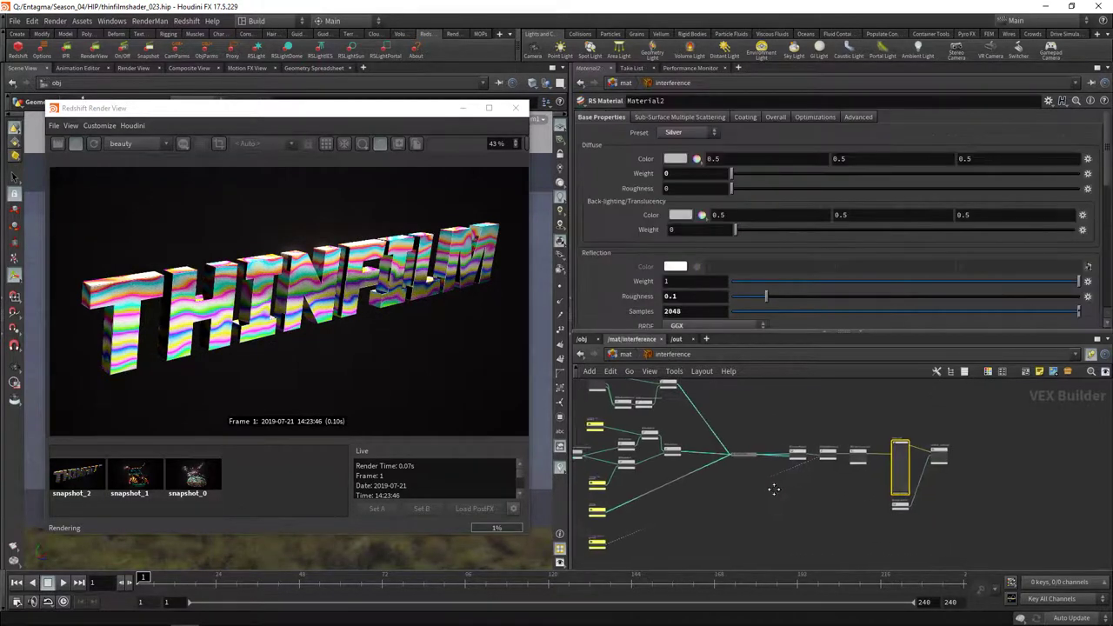
drag(840, 387, 671, 550)
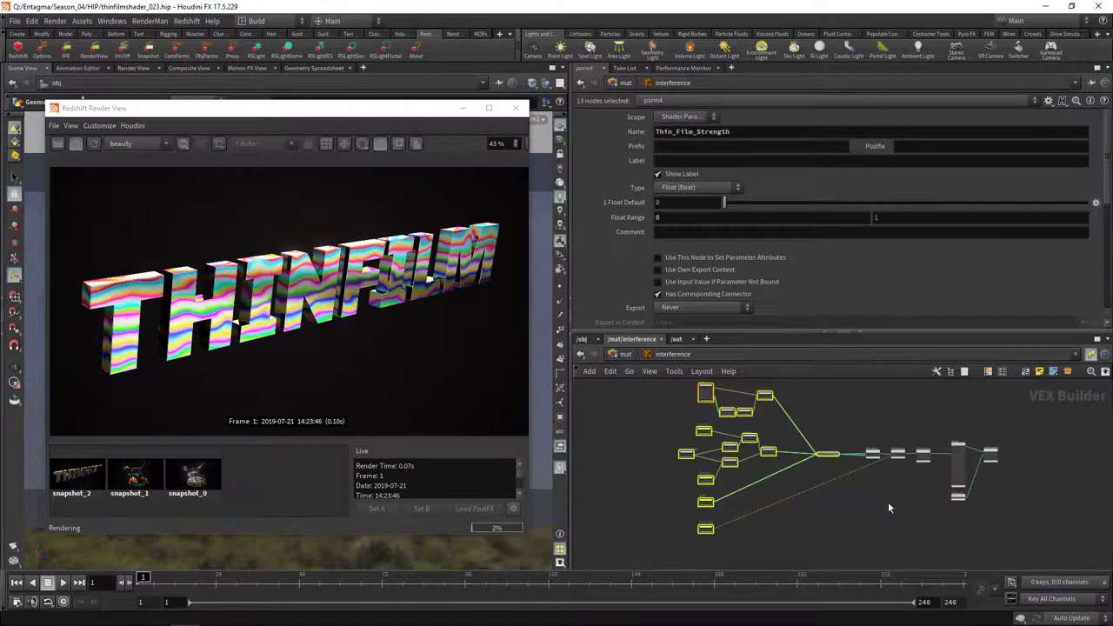
scroll(896, 501, up, 2)
click(950, 458)
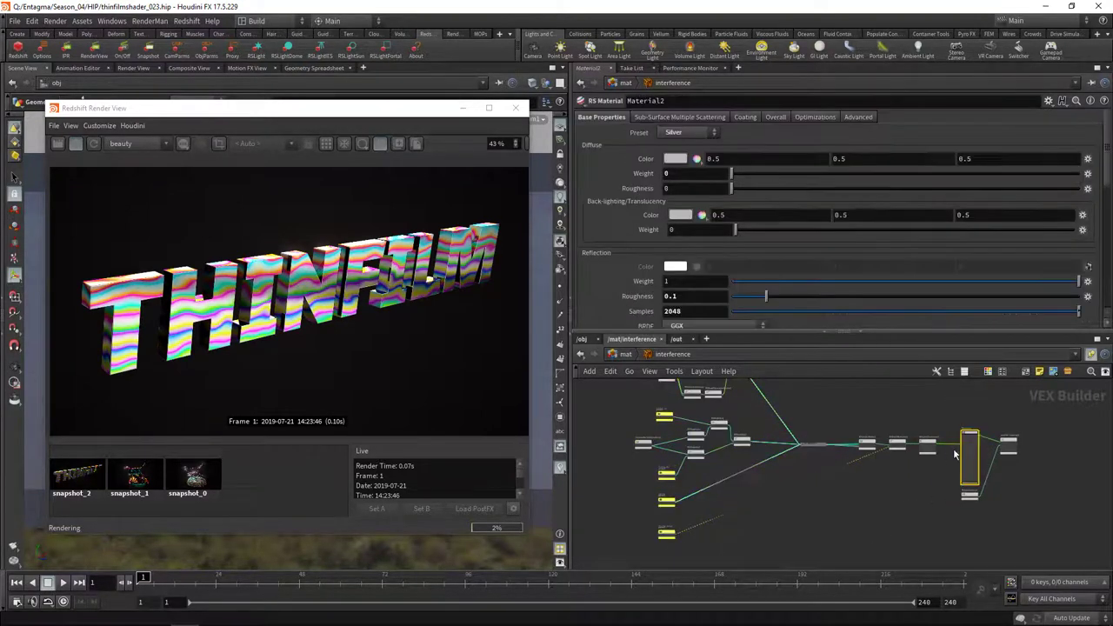
scroll(647, 512, up, 3)
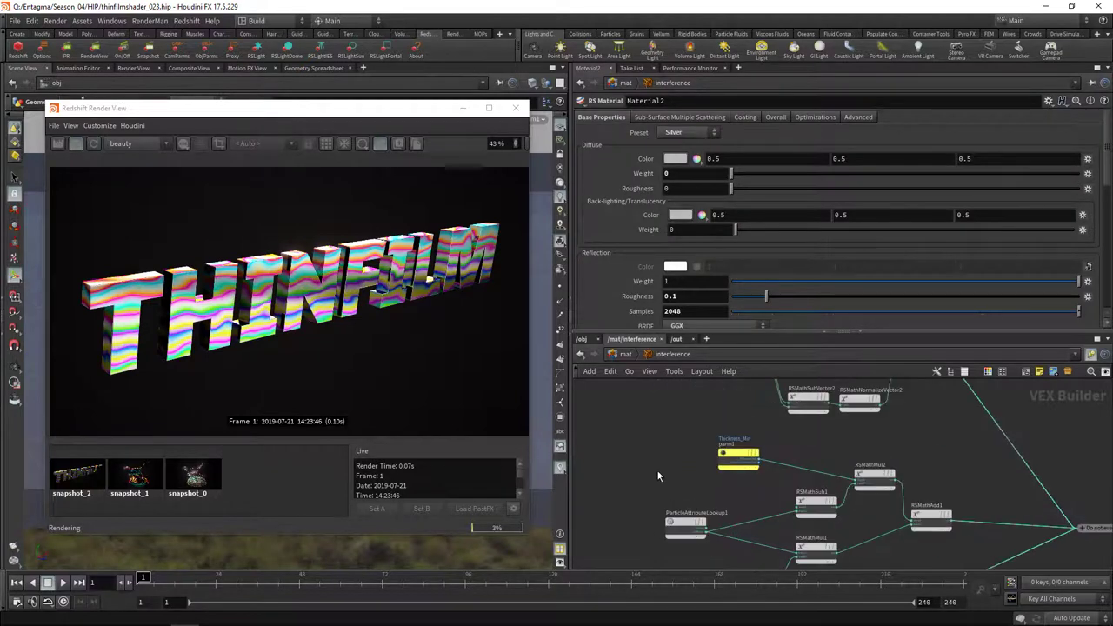
drag(655, 396, 746, 442)
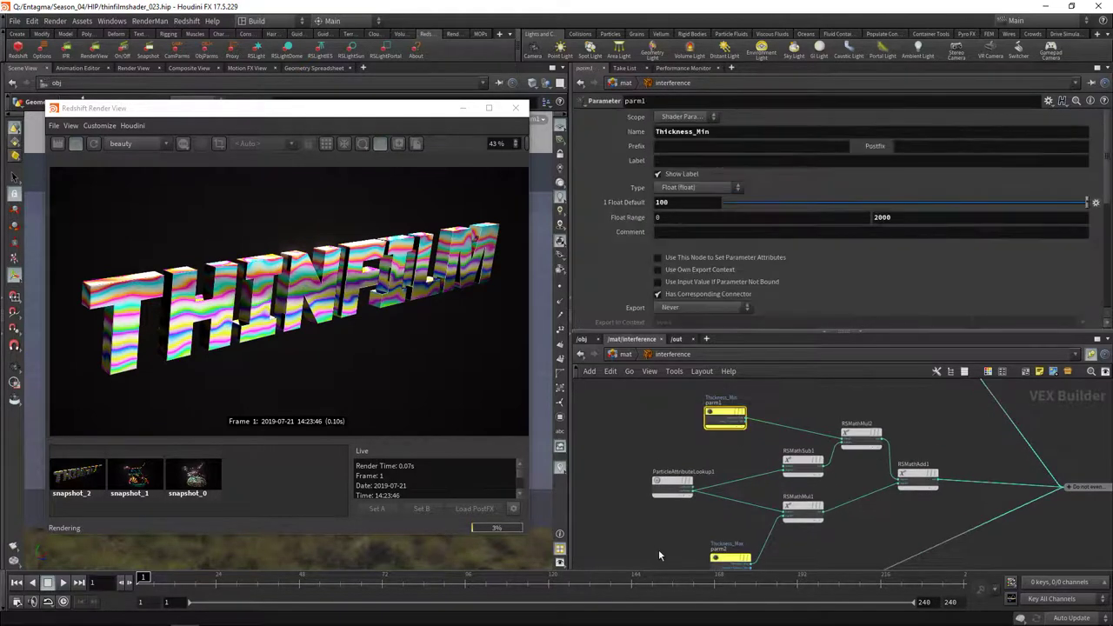
middle_drag(659, 549, 649, 497)
drag(648, 498, 732, 530)
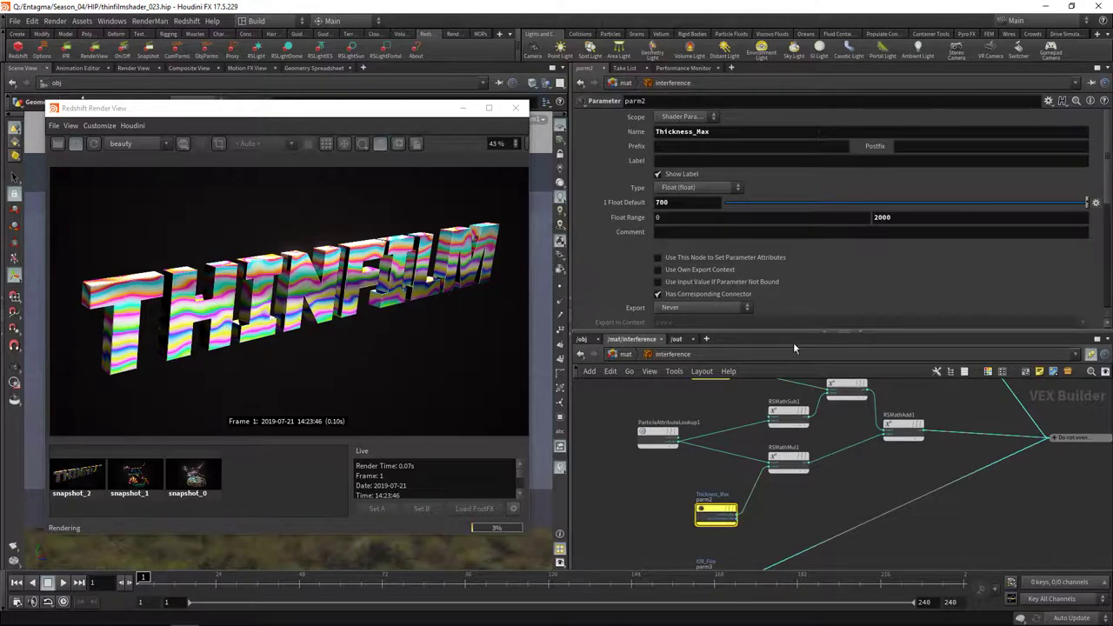
Step: Inspect the particle attribute lookup, IOR_Film and Thin_Film_Strength parameter nodes
drag(793, 332, 796, 206)
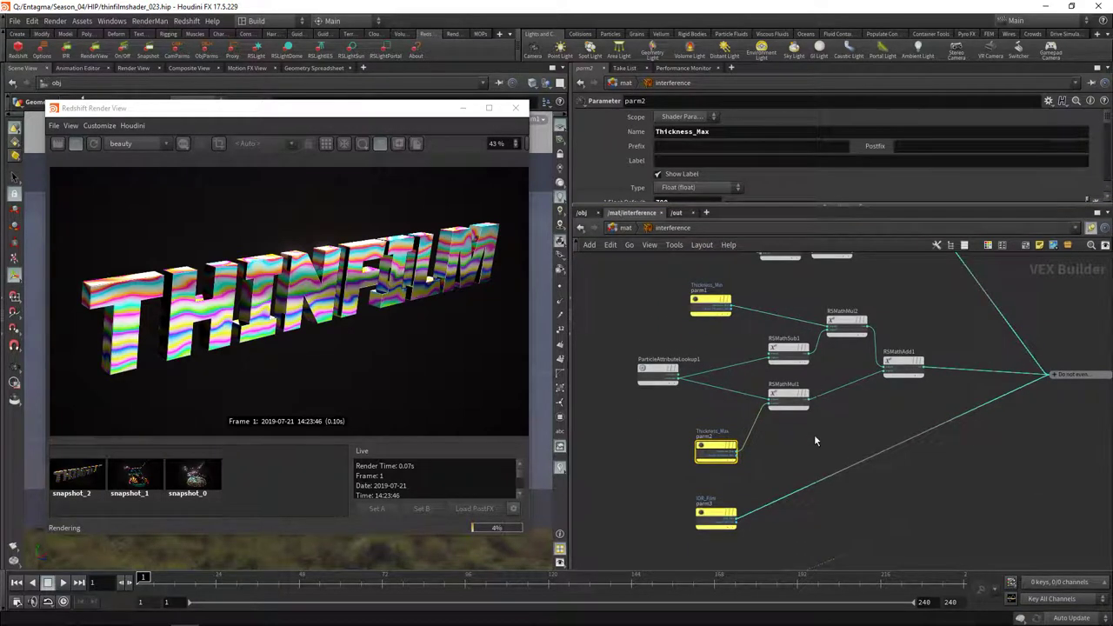
middle_drag(814, 439, 810, 478)
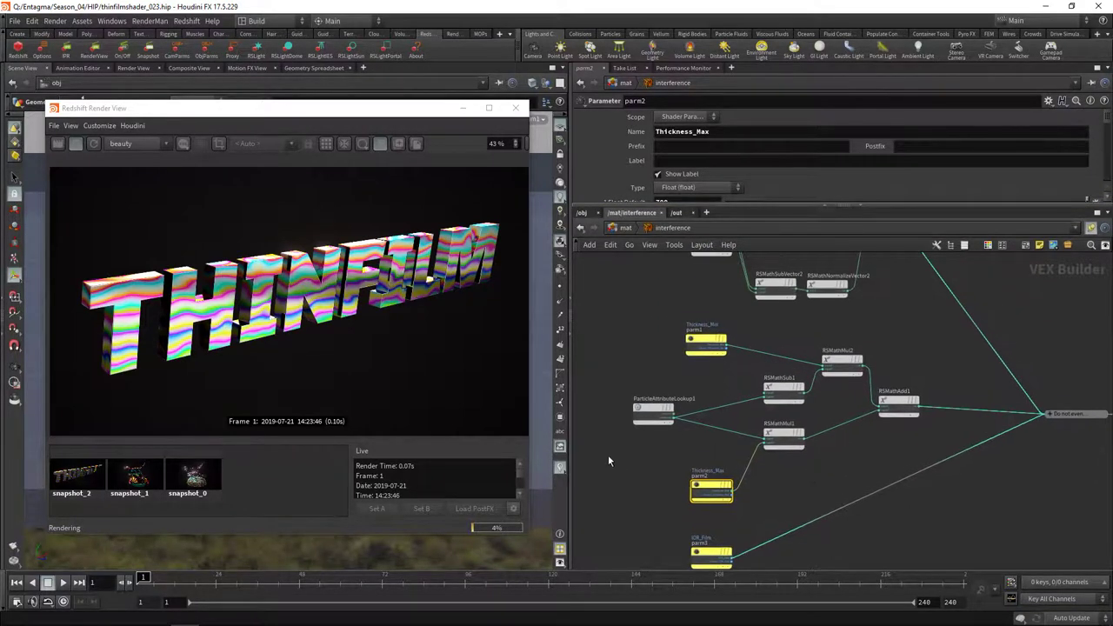
drag(608, 454, 671, 391)
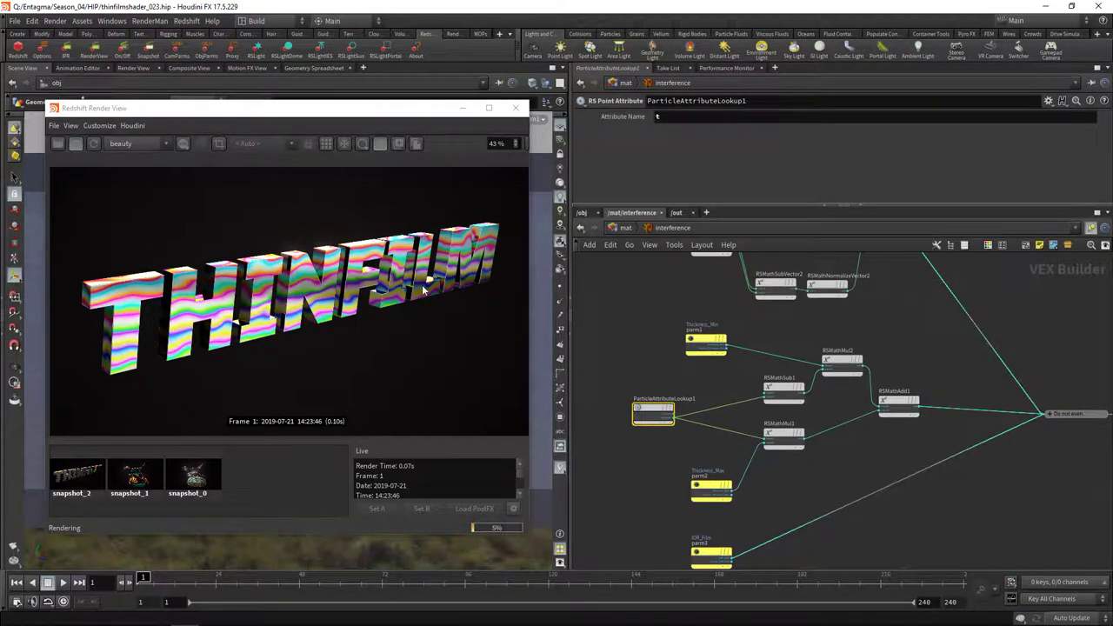
middle_drag(686, 472, 697, 449)
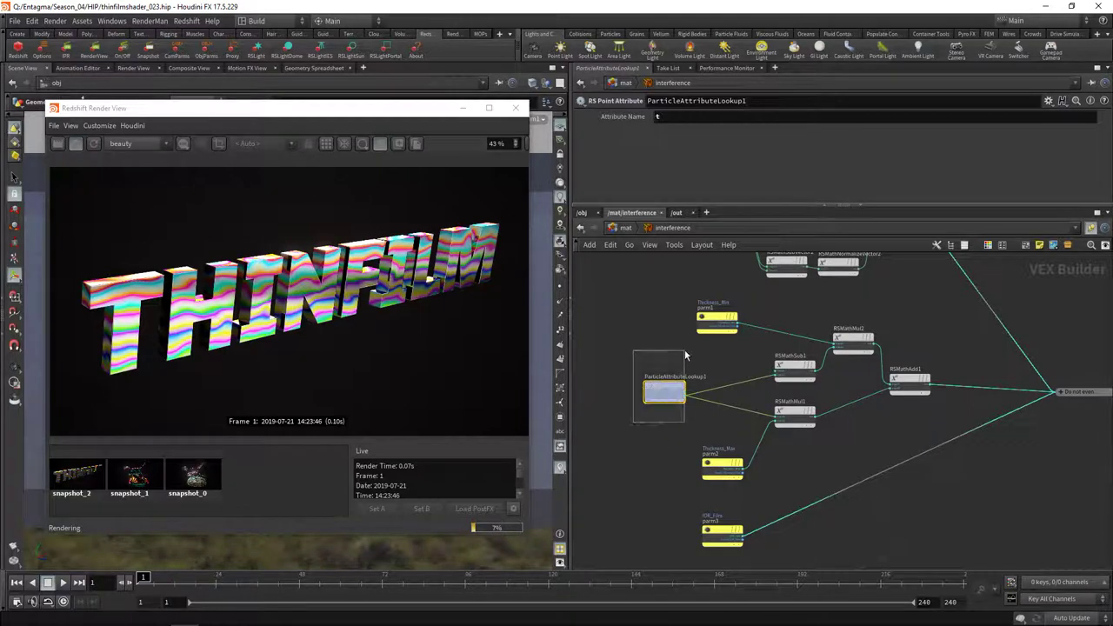
click(724, 533)
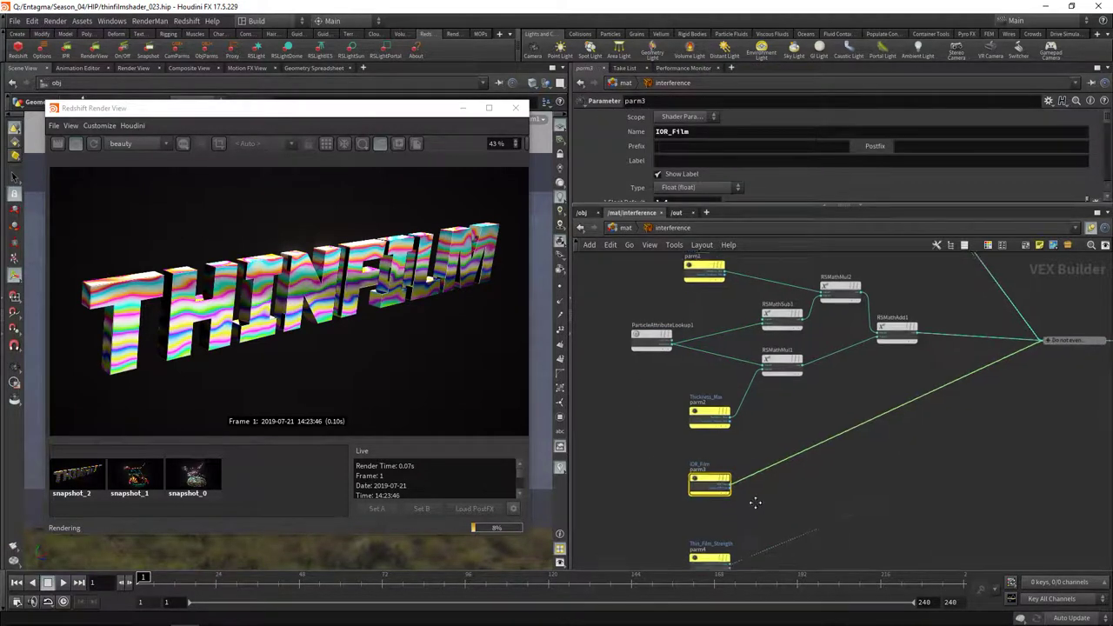
click(708, 543)
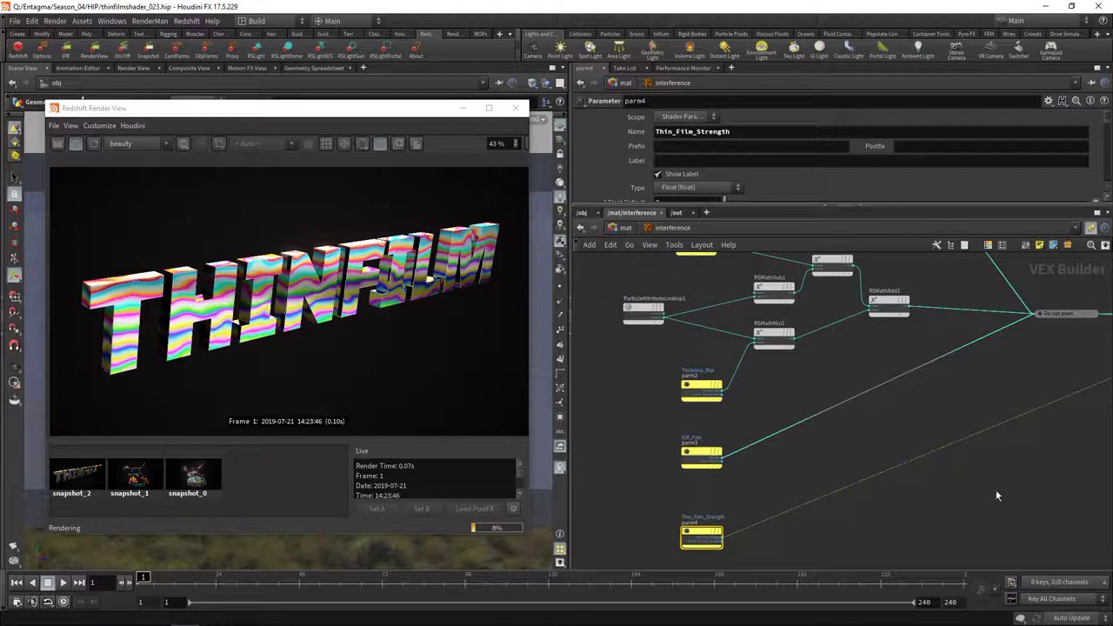
Step: Lower RSColorCorrection1's Gamma from 1.8 to 1.44
middle_drag(995, 490, 795, 507)
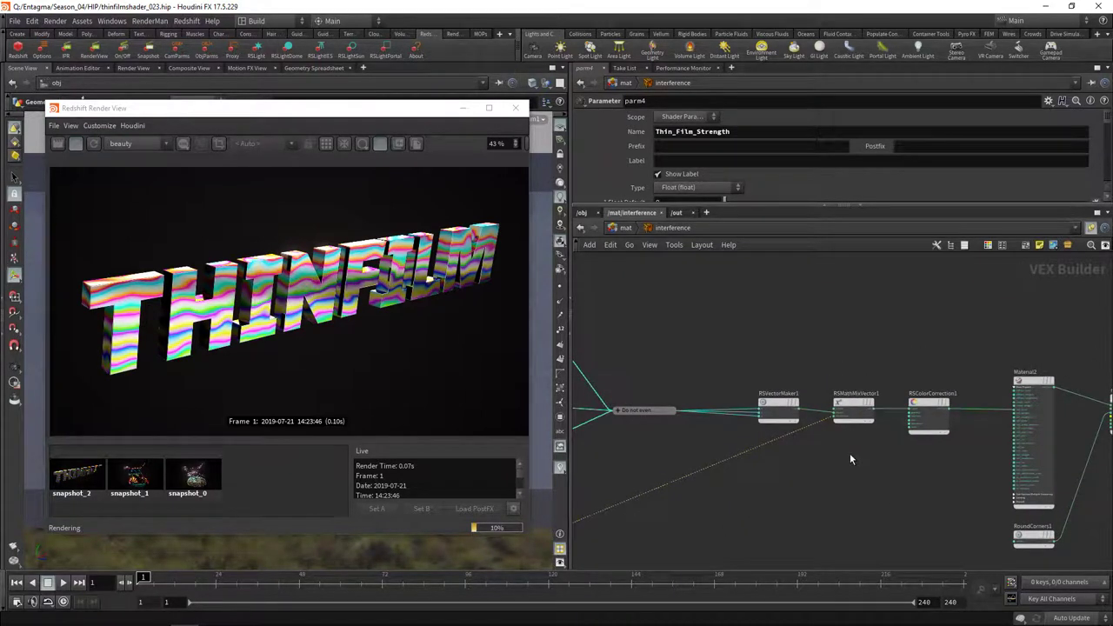
drag(913, 525, 948, 370)
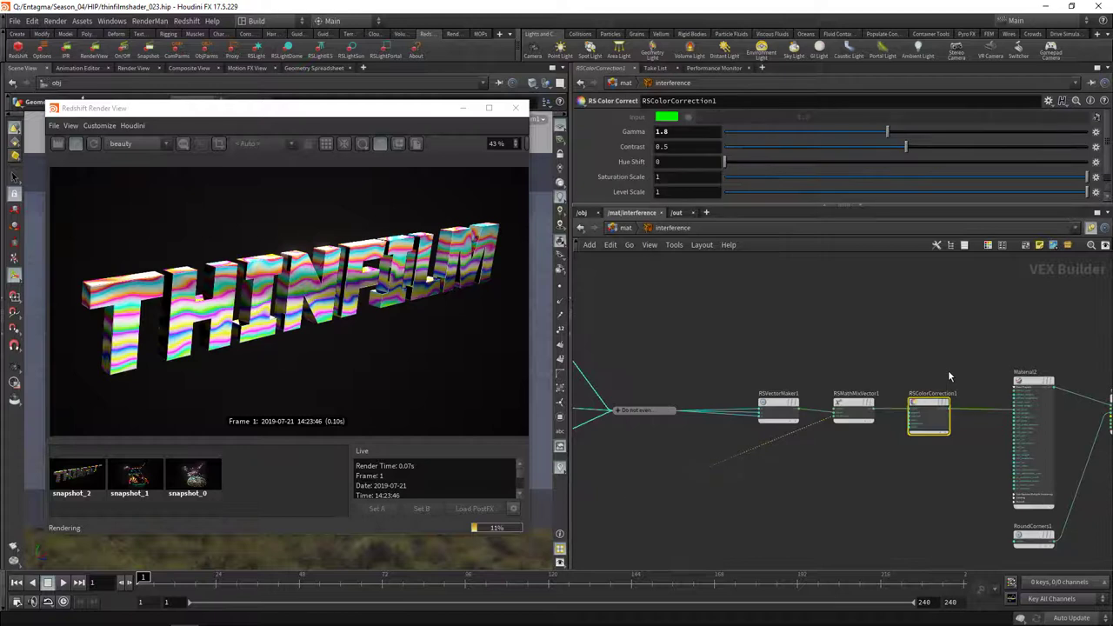
click(686, 133)
key(BackSpace)
text(44)
key(Return)
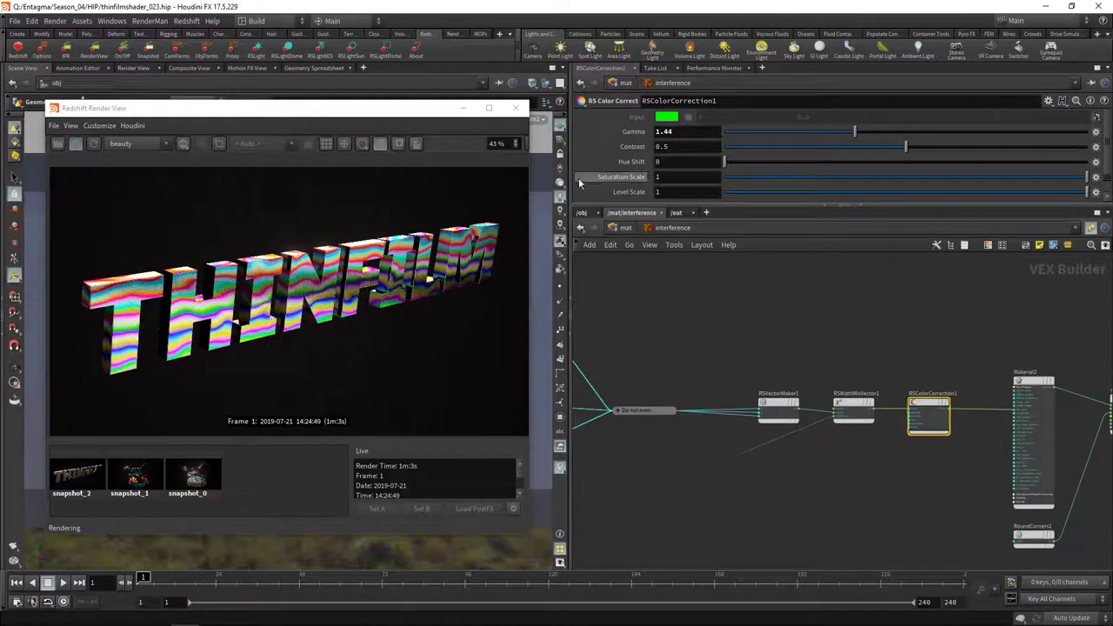
click(1024, 383)
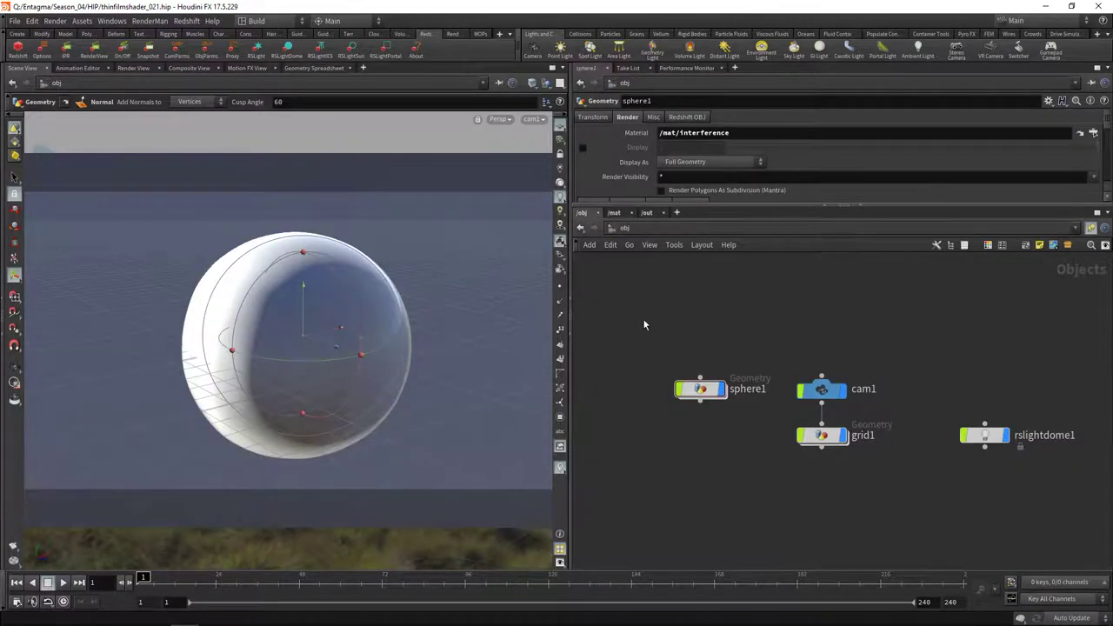
Step: Dive into sphere1 and review the sphere, mountain noise, attribute blur and extrusion settings
double_click(714, 396)
click(843, 287)
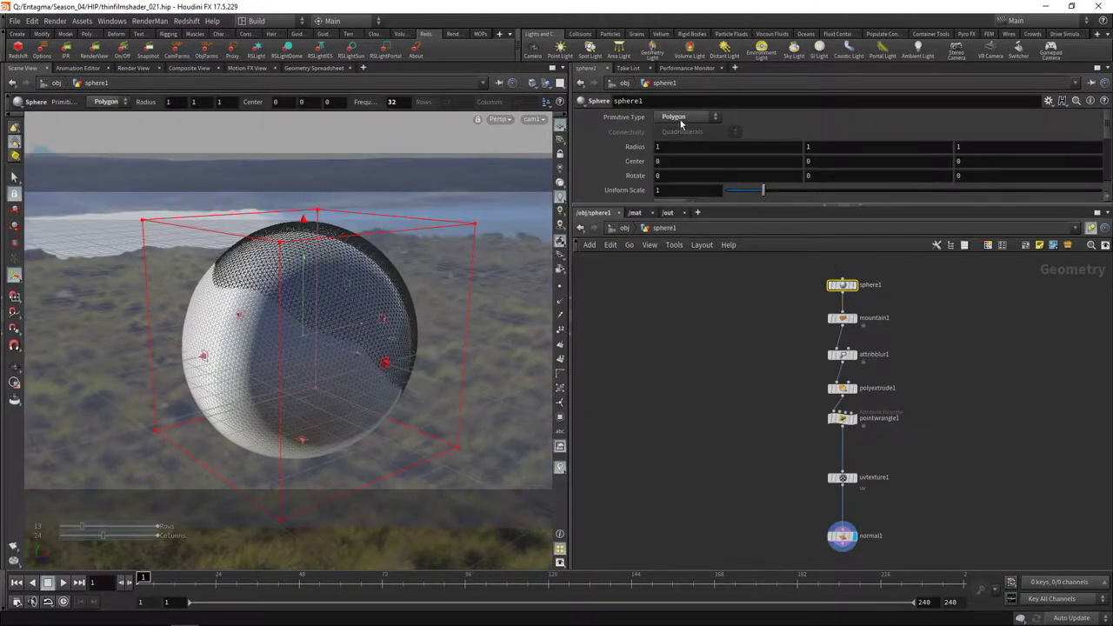
drag(688, 209, 682, 264)
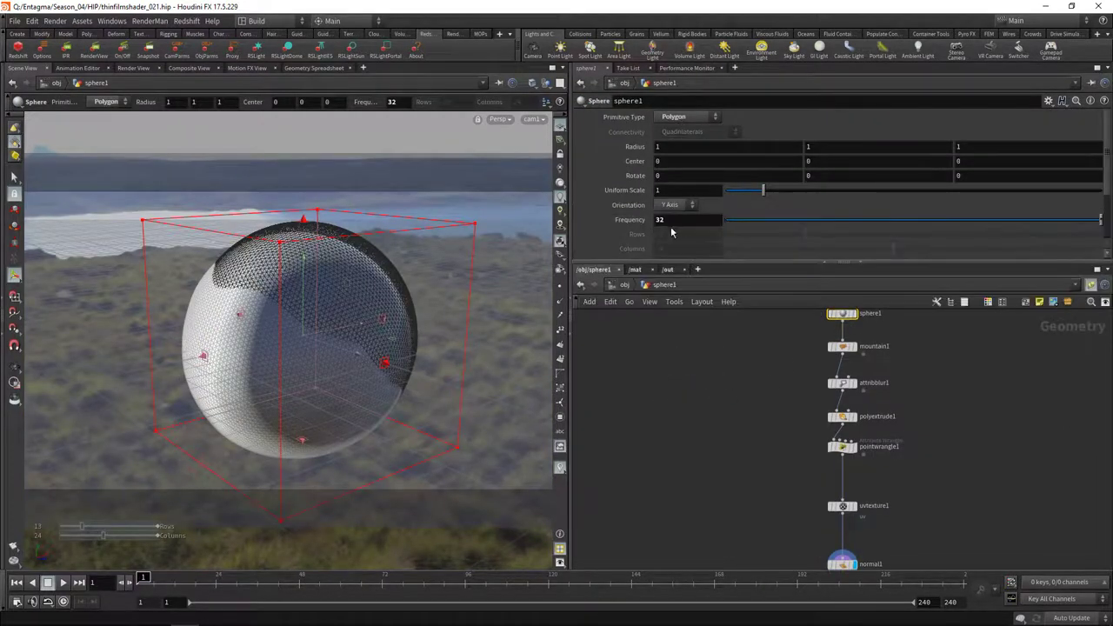
drag(794, 342, 878, 374)
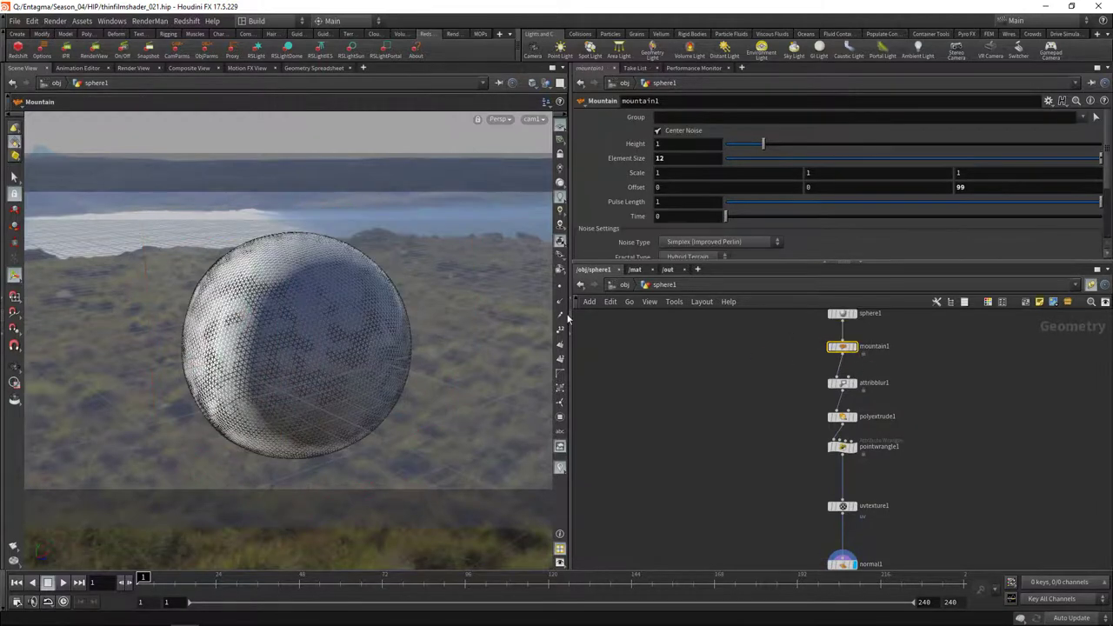
click(842, 383)
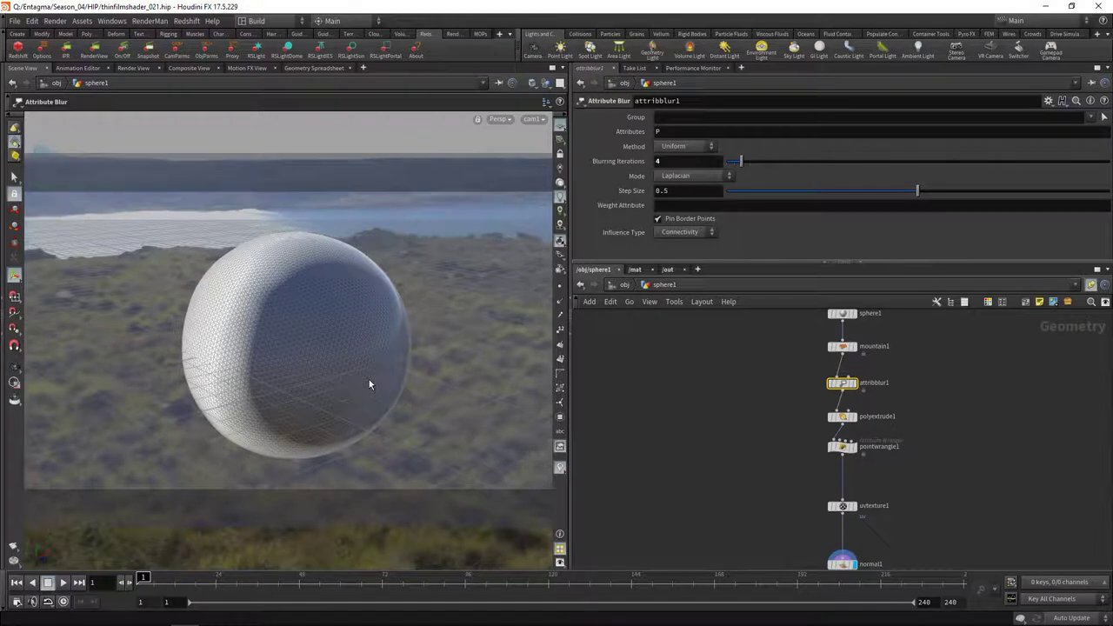
click(843, 419)
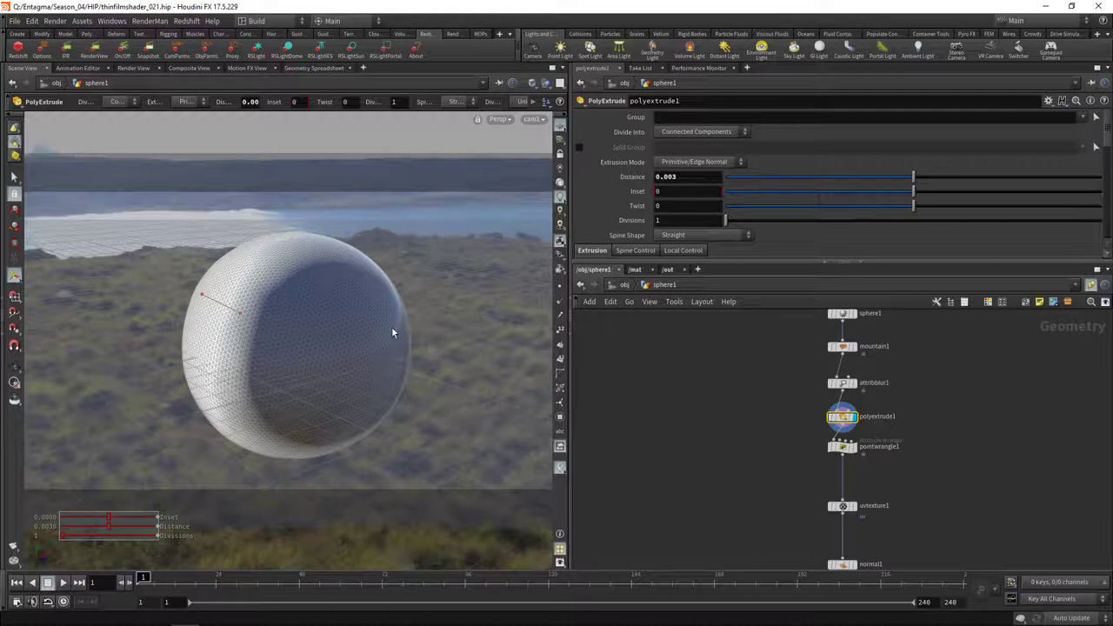
Step: Review the point wrangle and UV projection, then display normal1's finished sphere geometry
middle_drag(674, 405, 644, 374)
scroll(806, 184, down, 5)
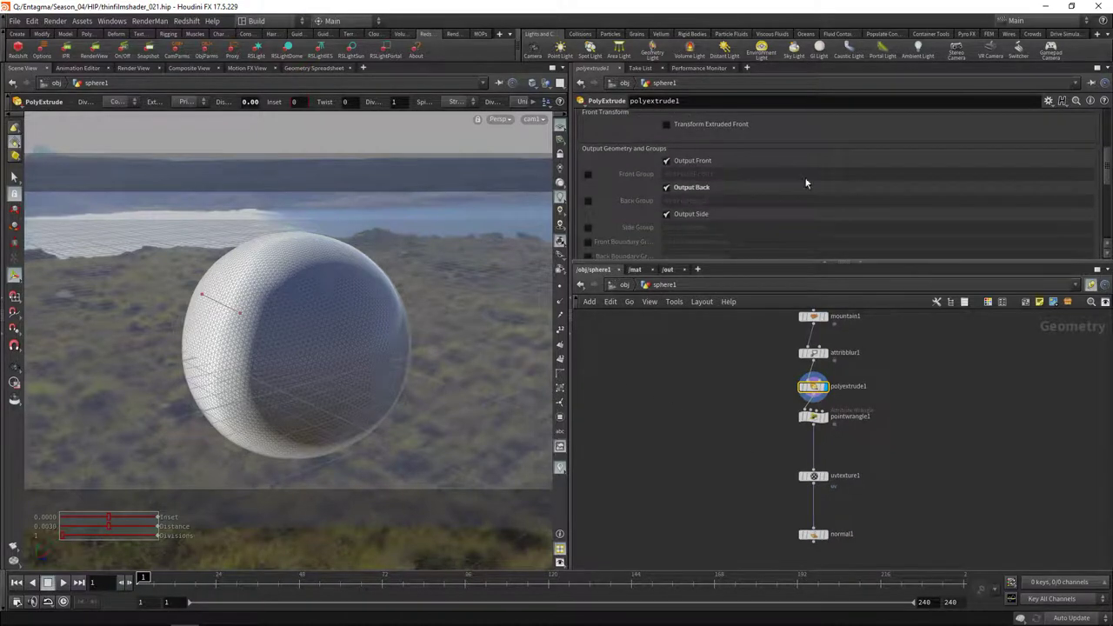
click(814, 417)
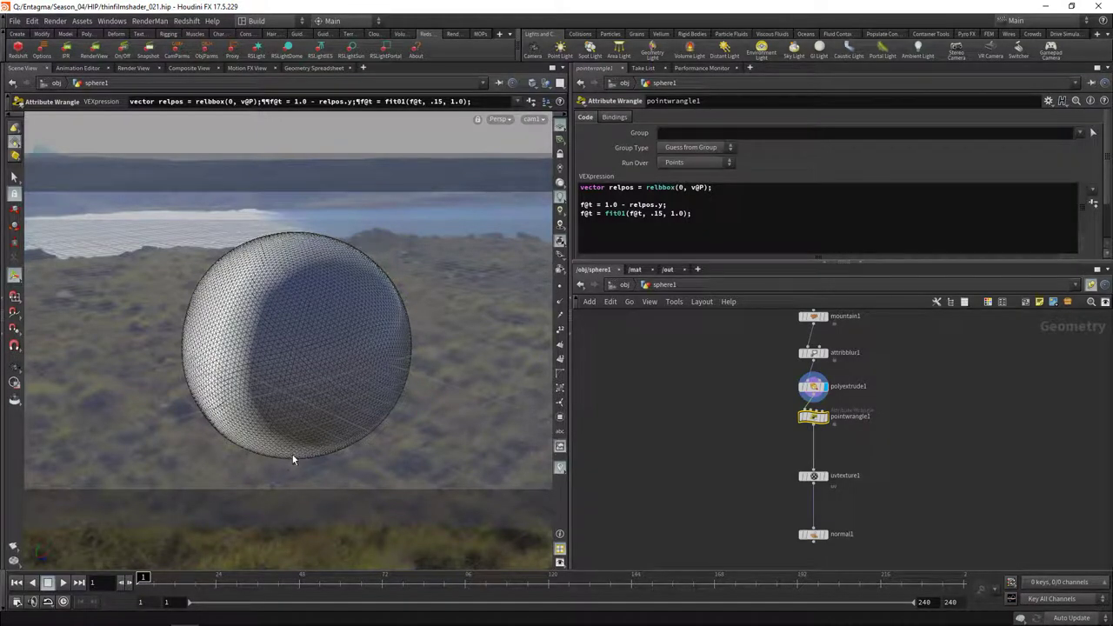
click(813, 475)
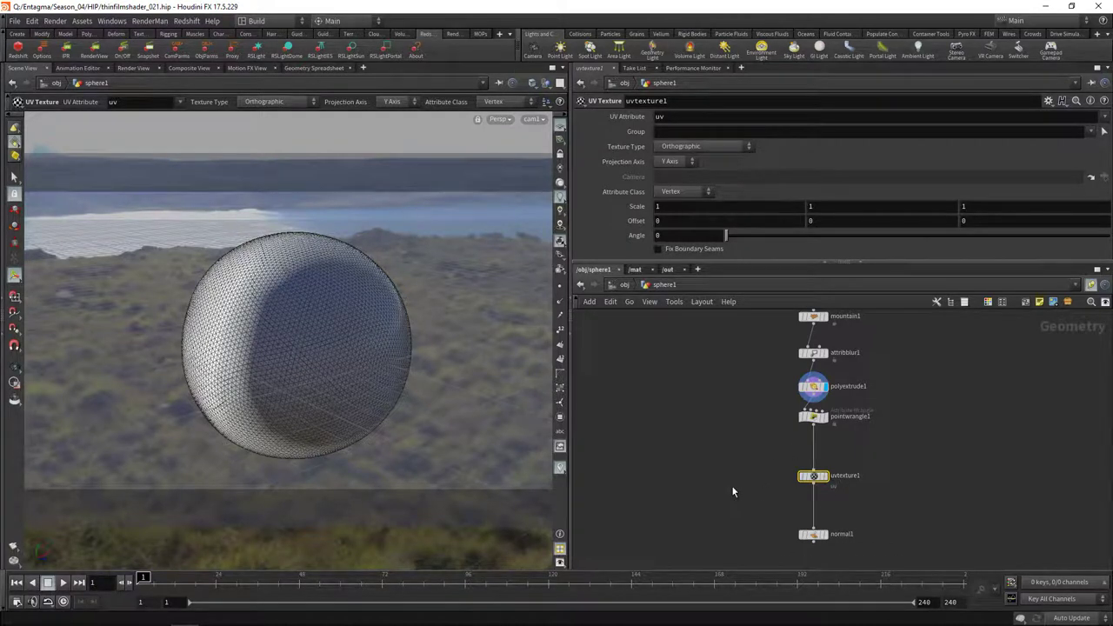
click(829, 536)
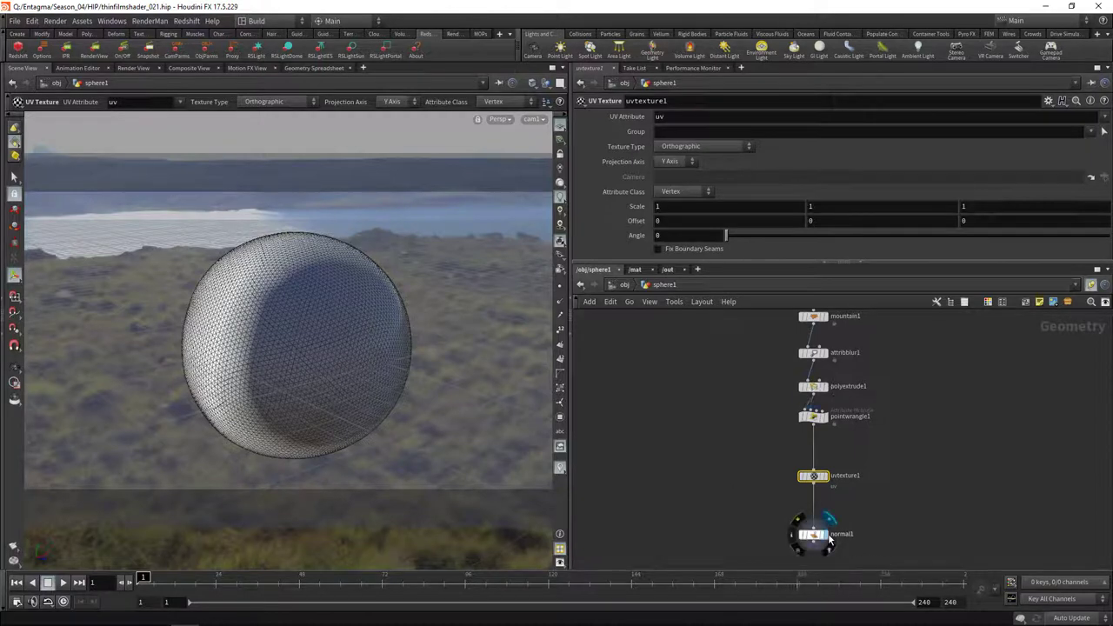
scroll(728, 477, down, 3)
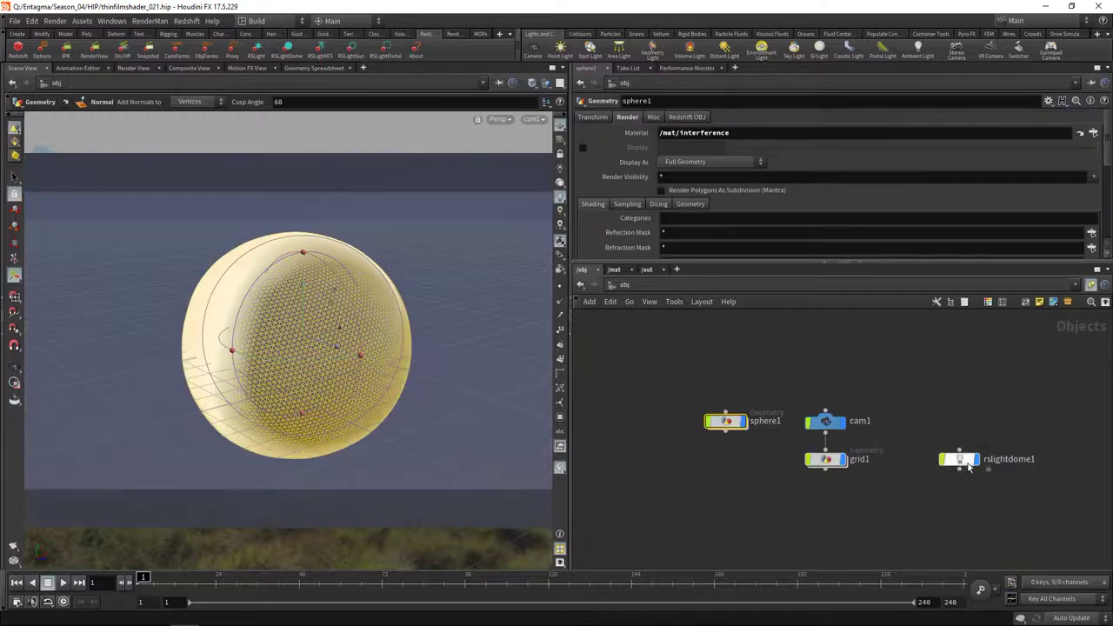
Step: Place rslightdome1, check grid1, then dive into the /mat interference material's shader network
click(944, 426)
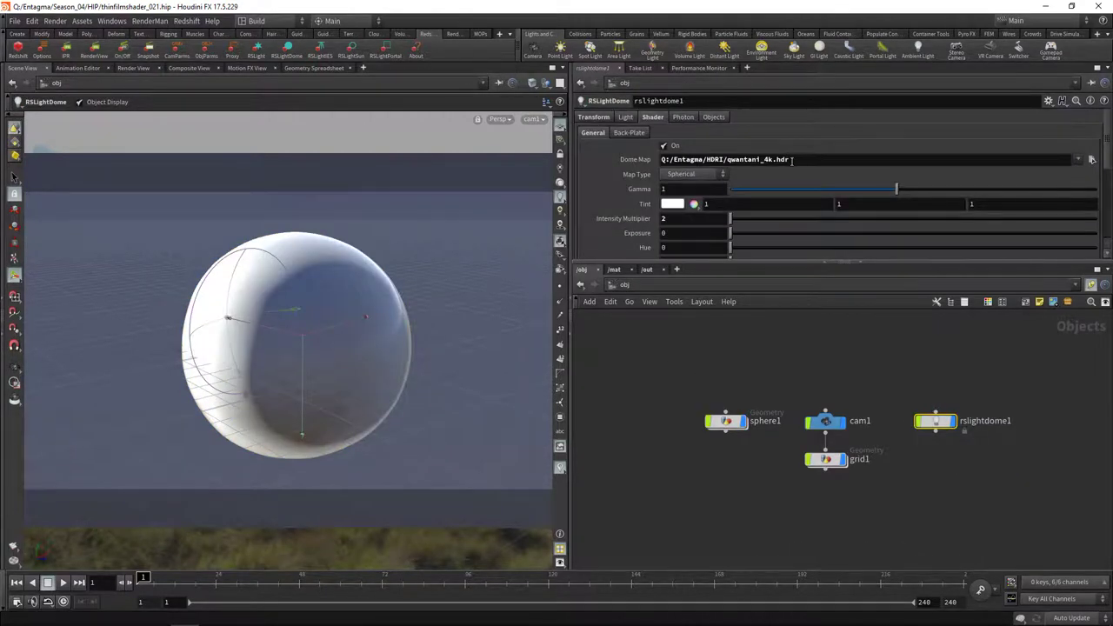
drag(883, 532, 806, 448)
click(791, 538)
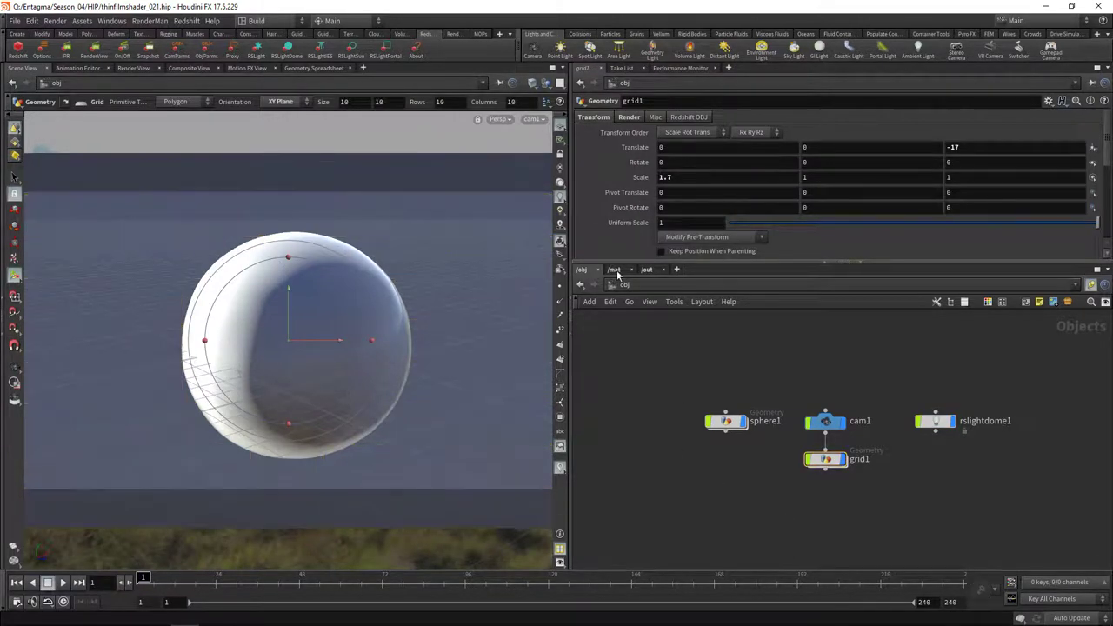
click(614, 270)
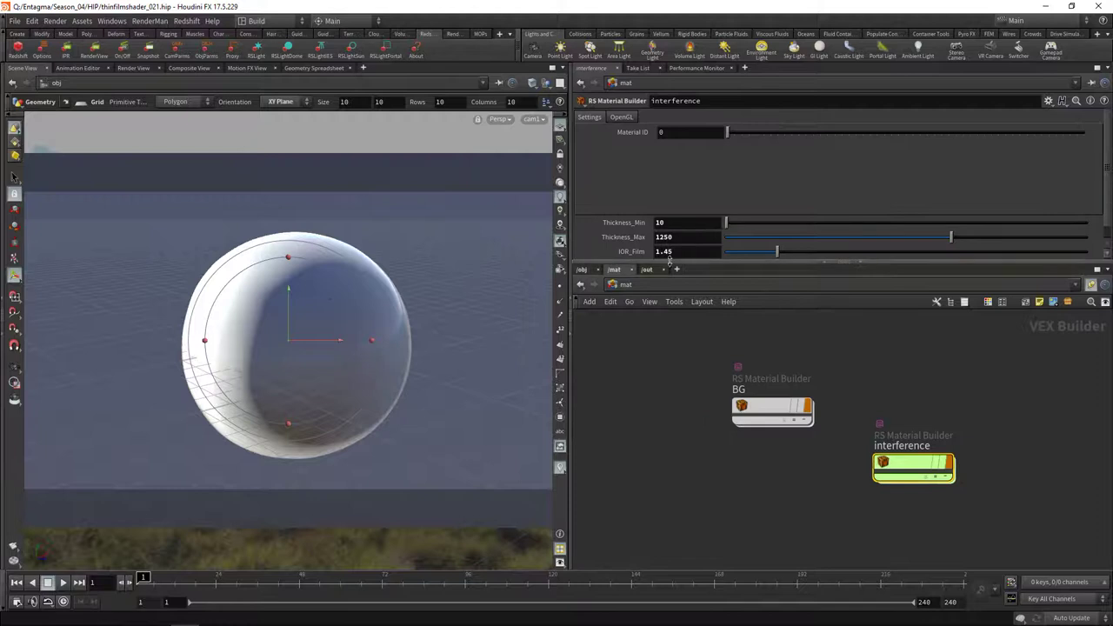
drag(675, 262, 675, 337)
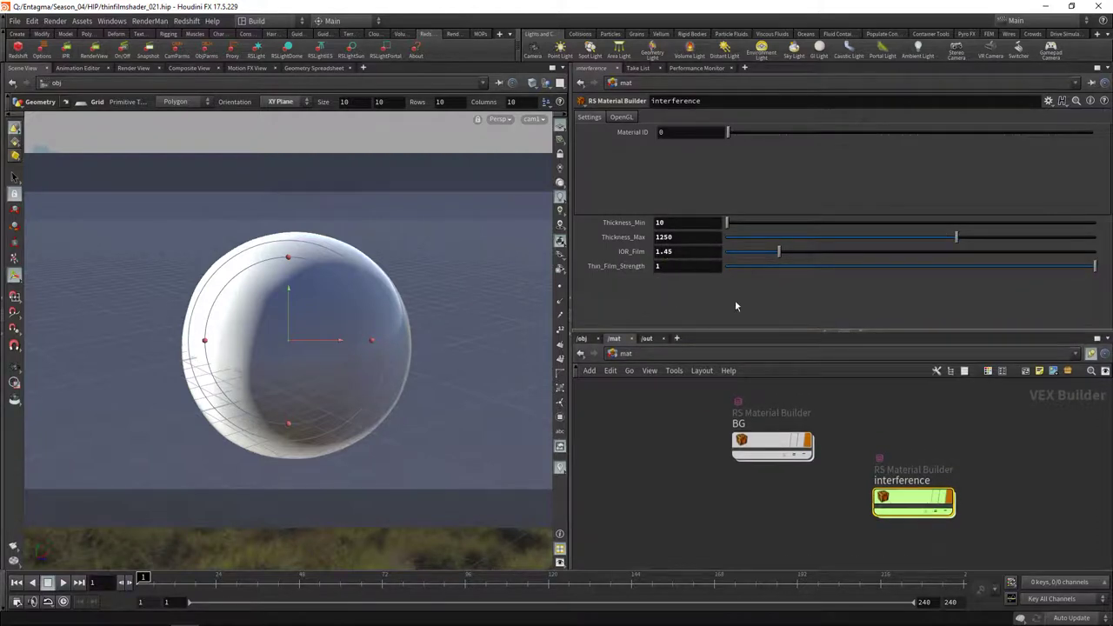
double_click(904, 499)
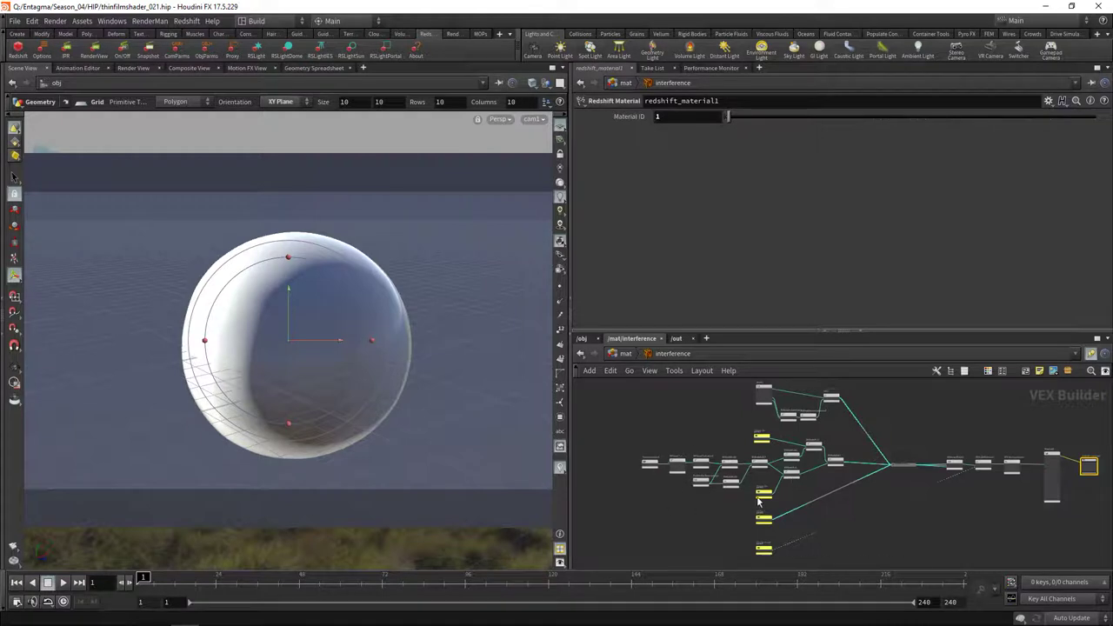
scroll(758, 489, up, 6)
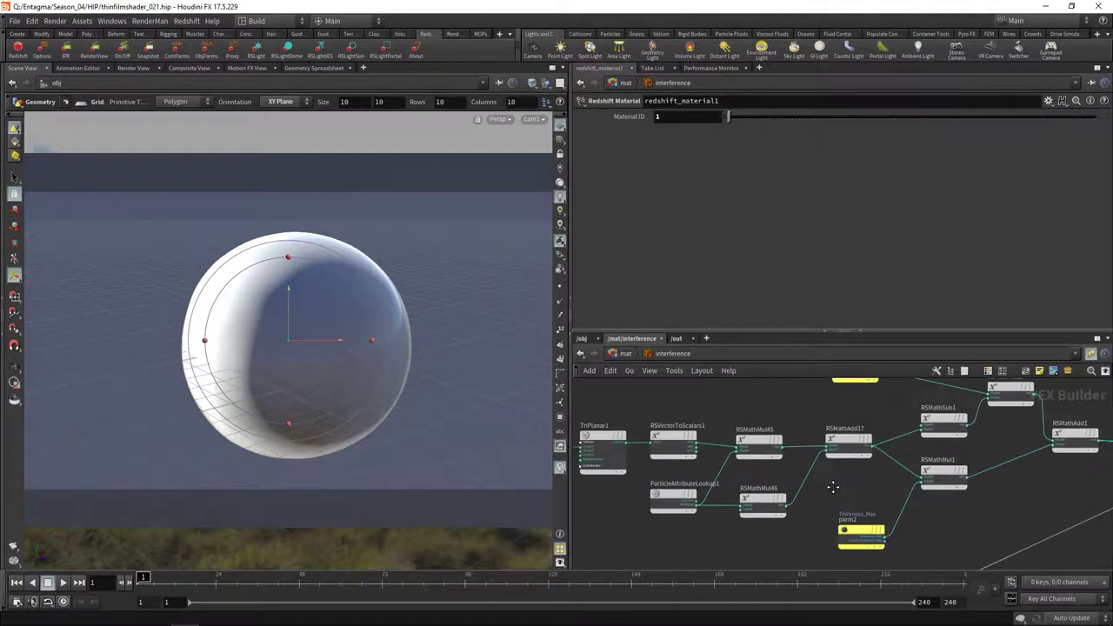
middle_drag(894, 501, 957, 499)
click(790, 509)
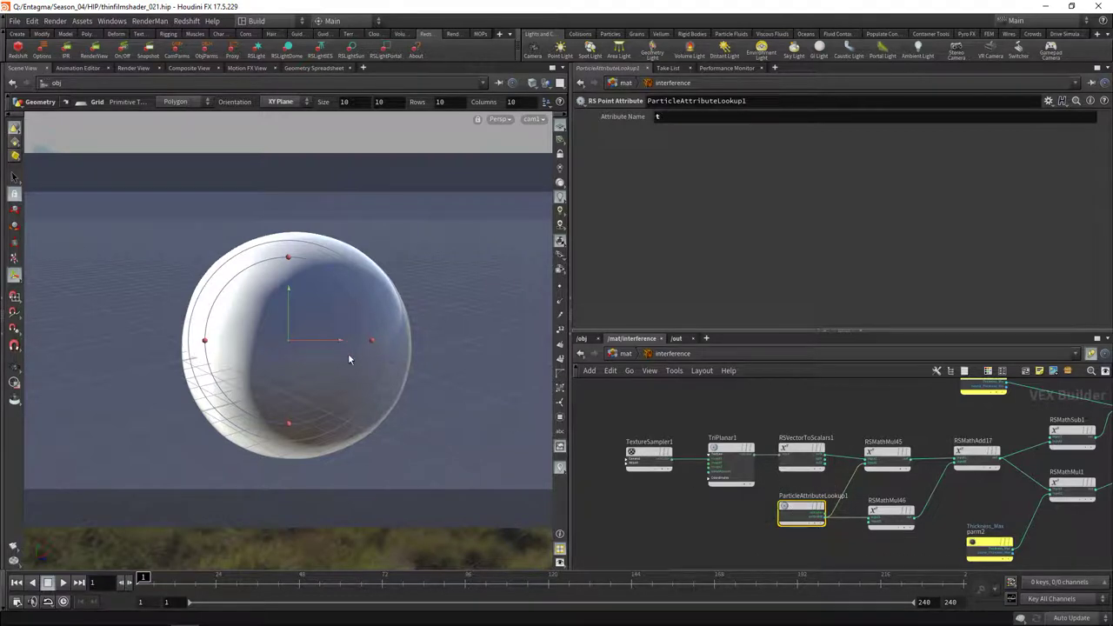
click(654, 448)
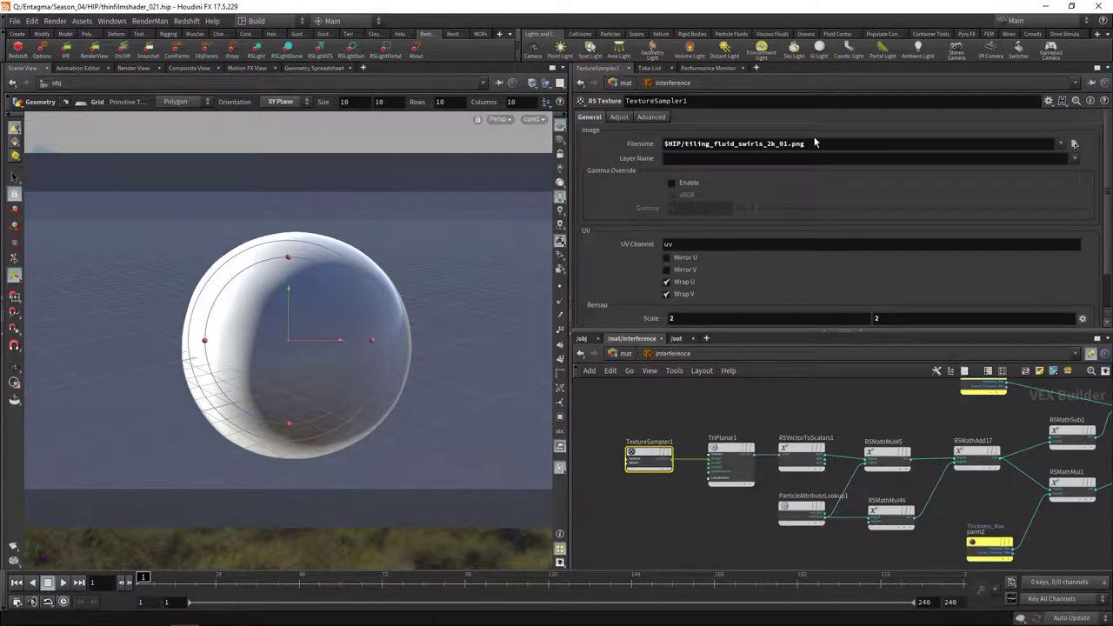
click(731, 458)
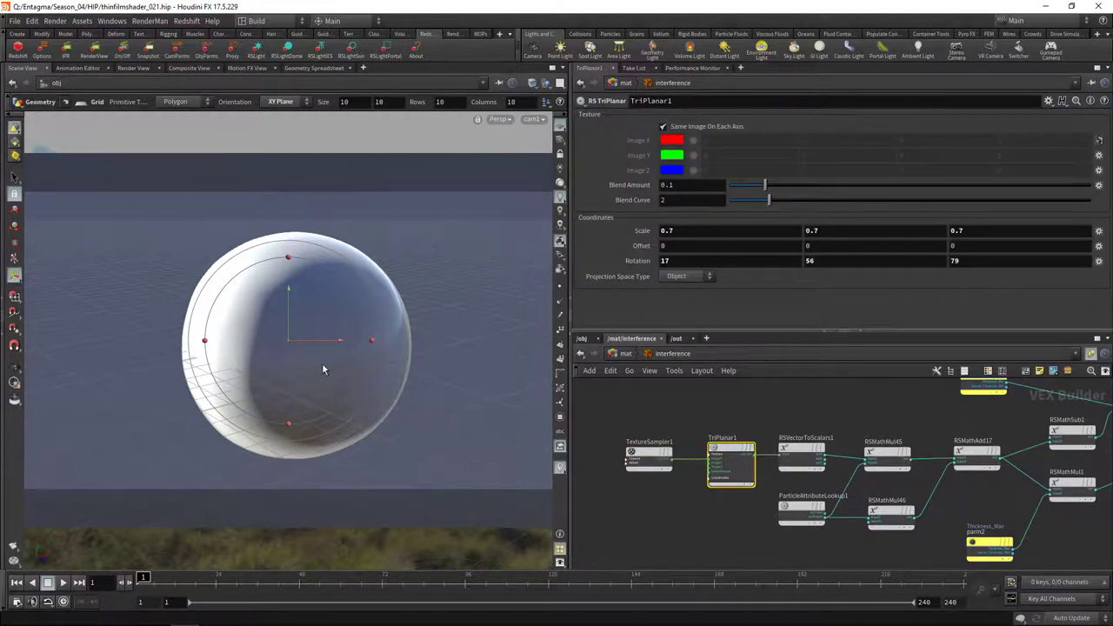
drag(821, 399, 803, 464)
scroll(803, 464, up, 1)
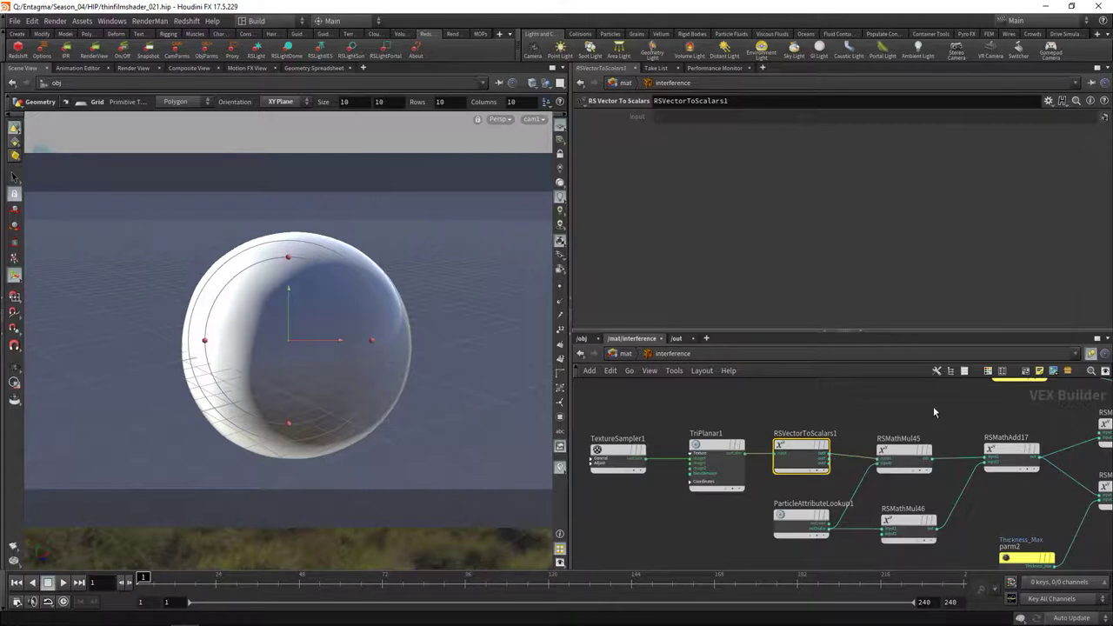
click(893, 458)
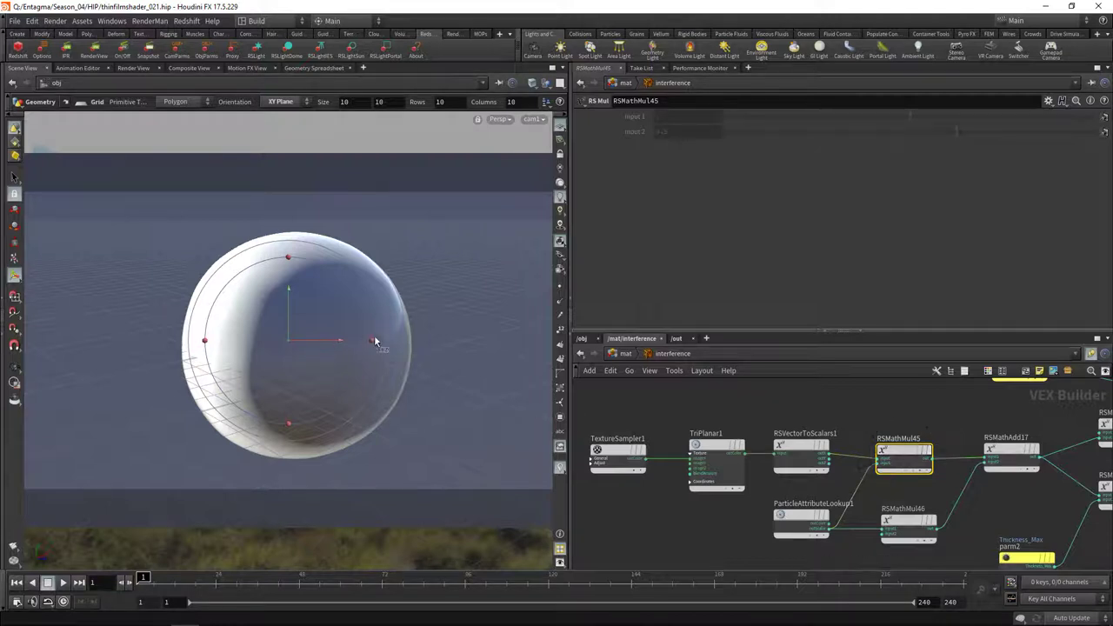
click(790, 522)
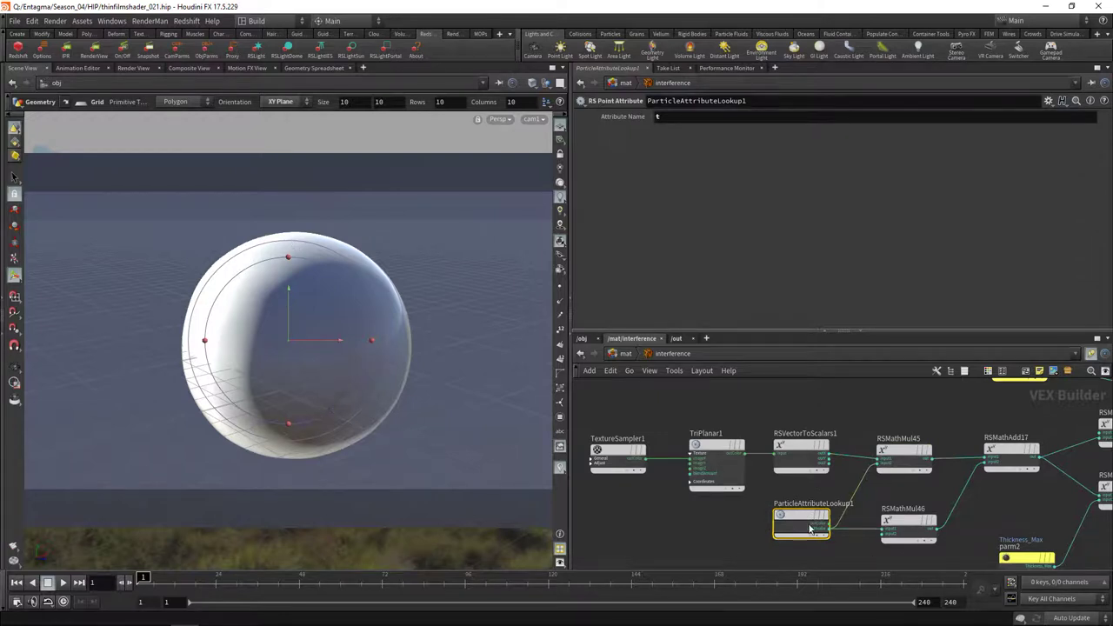
click(901, 522)
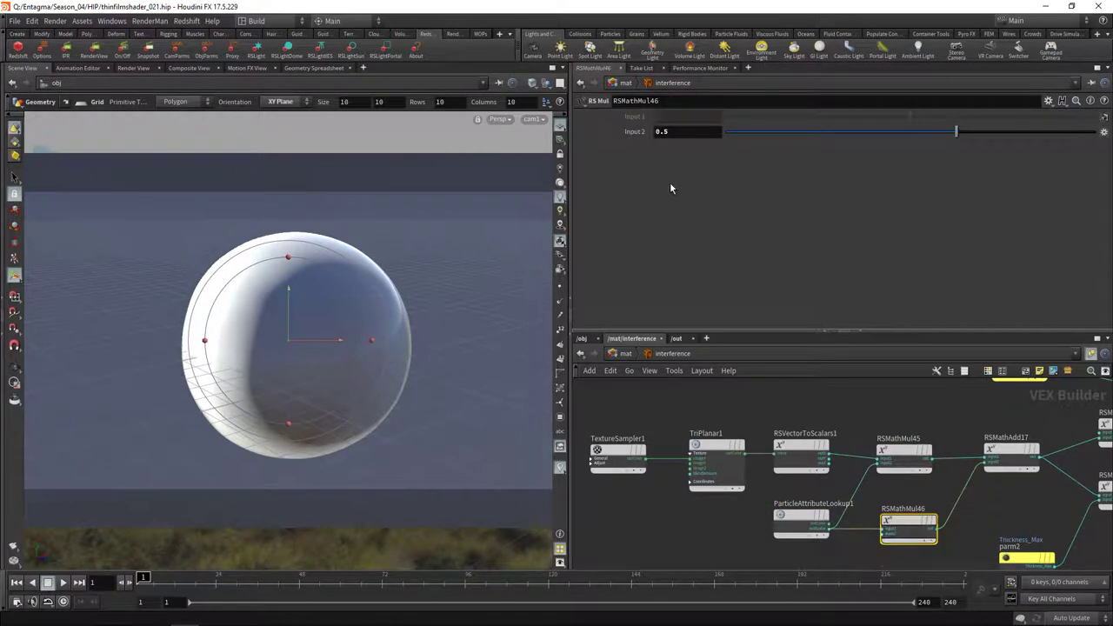
click(1009, 450)
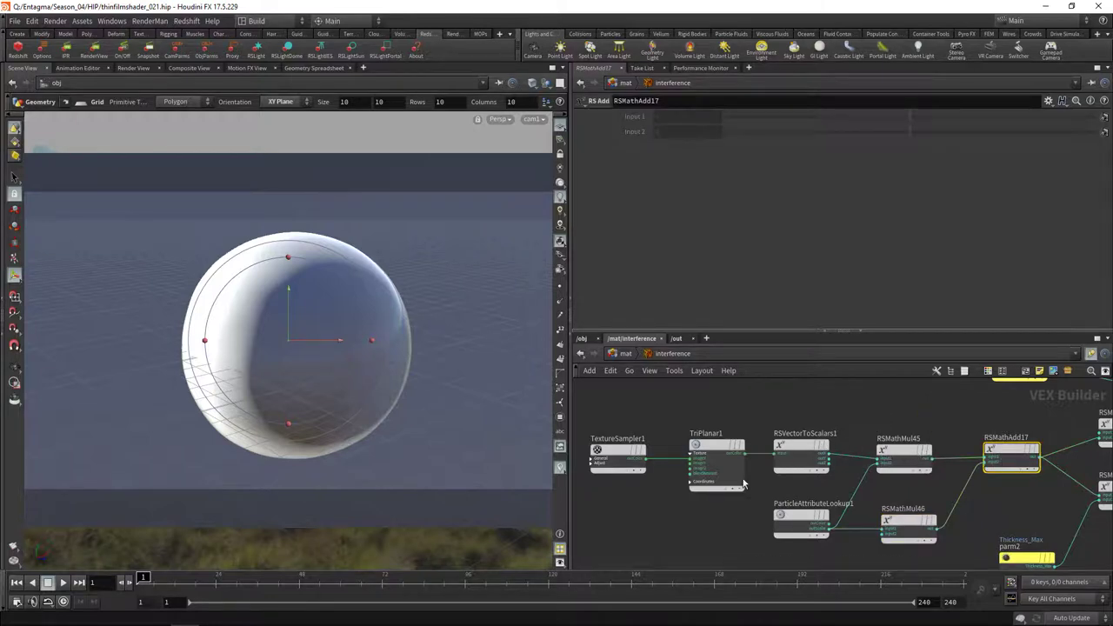
Step: Launch a Redshift bucket render of the sphere and select TextureSampler1 to view its image
click(96, 51)
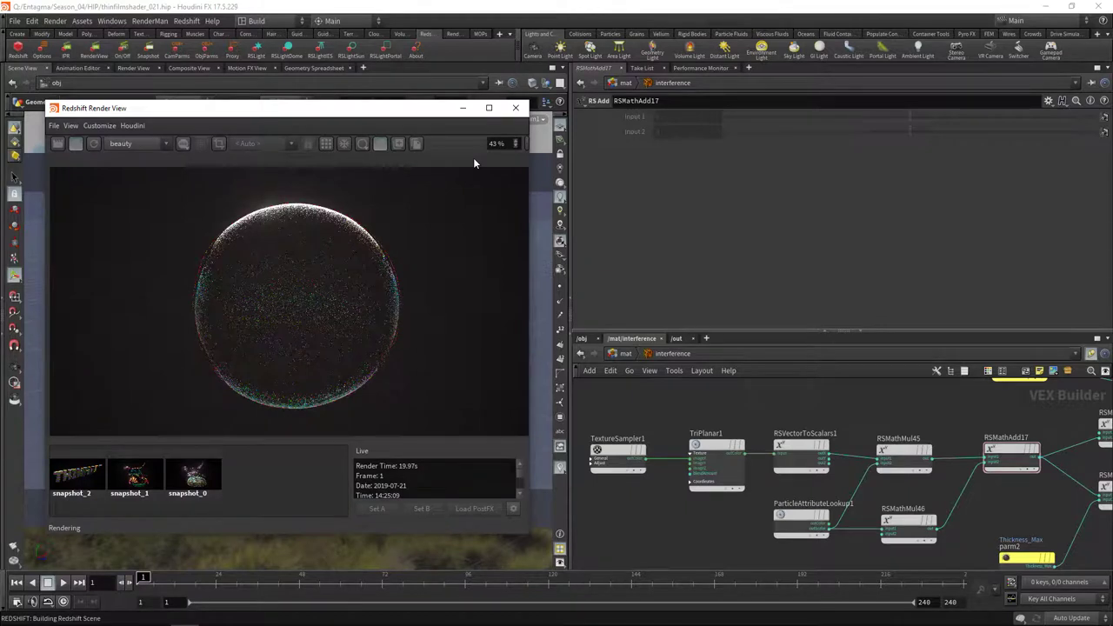
click(326, 144)
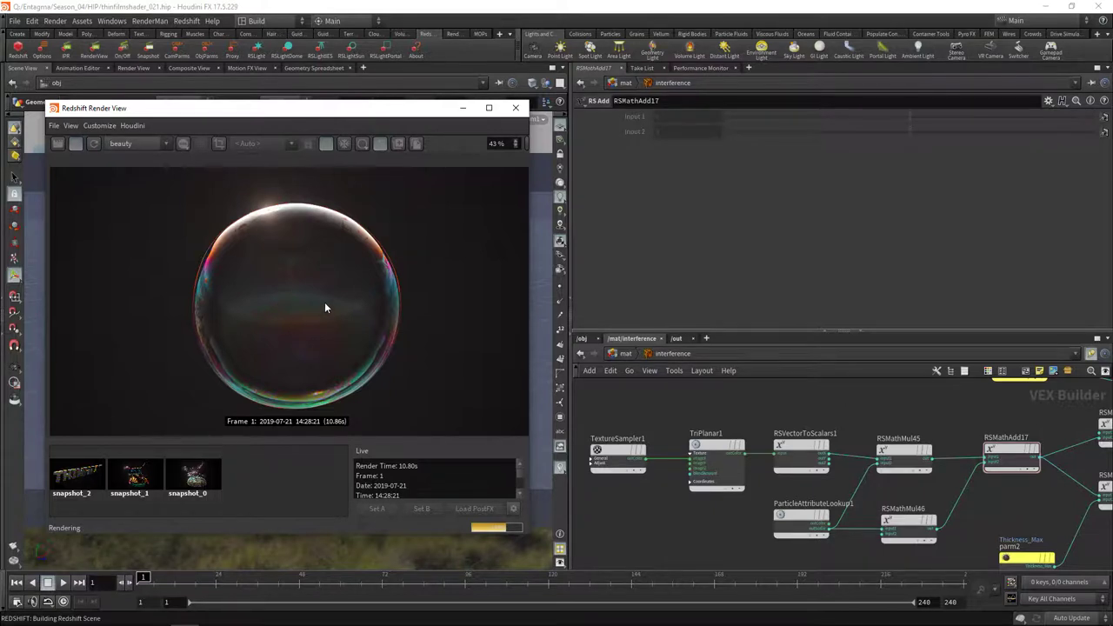
scroll(660, 516, down, 2)
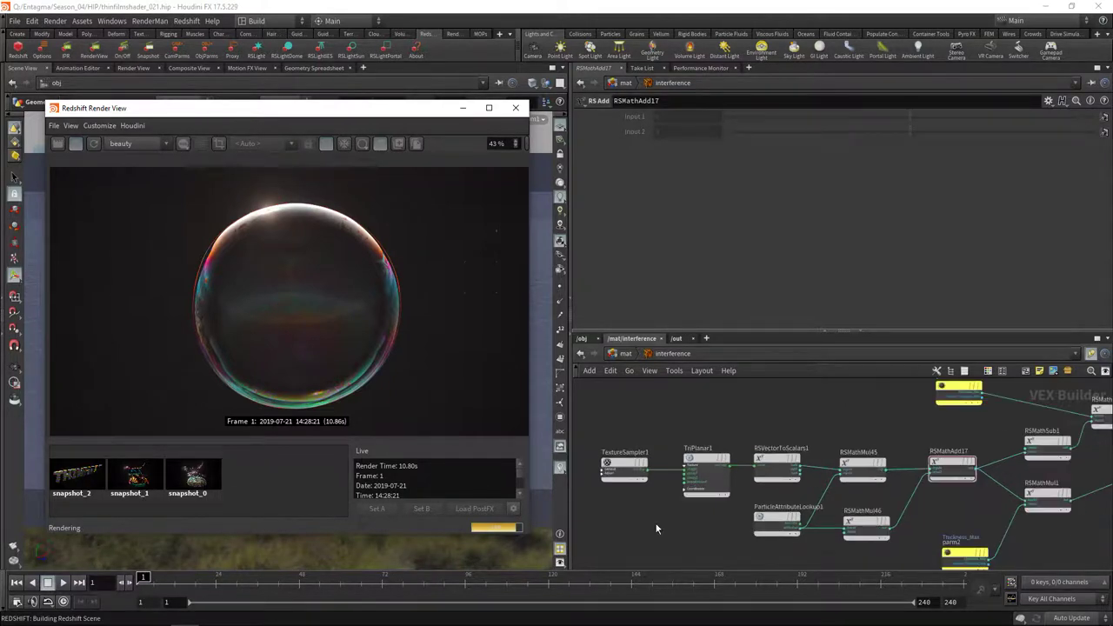
drag(616, 536, 652, 393)
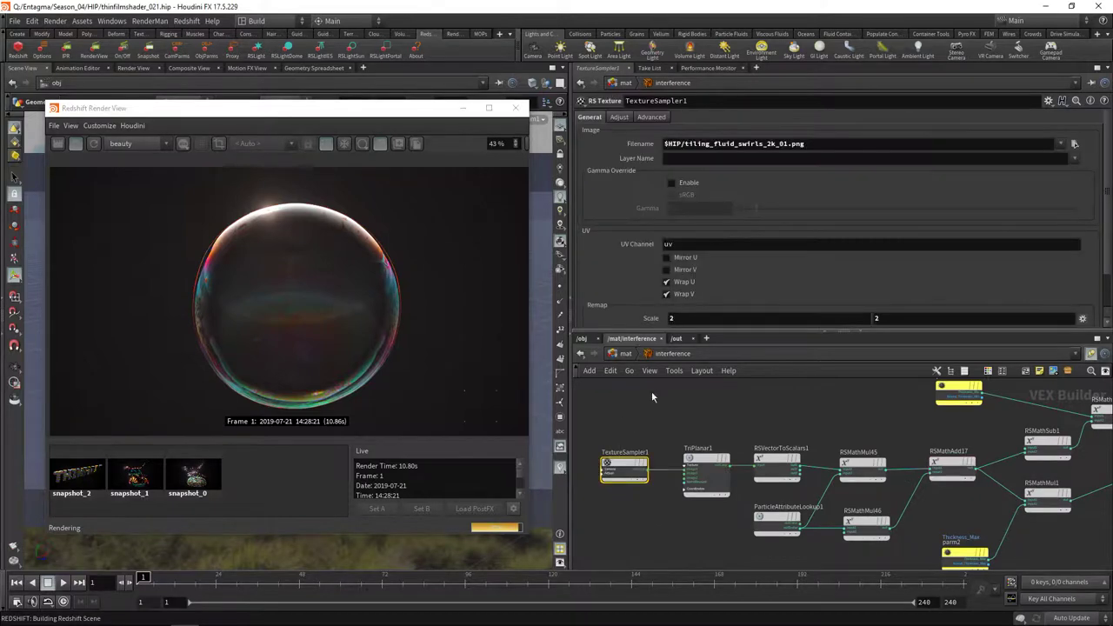